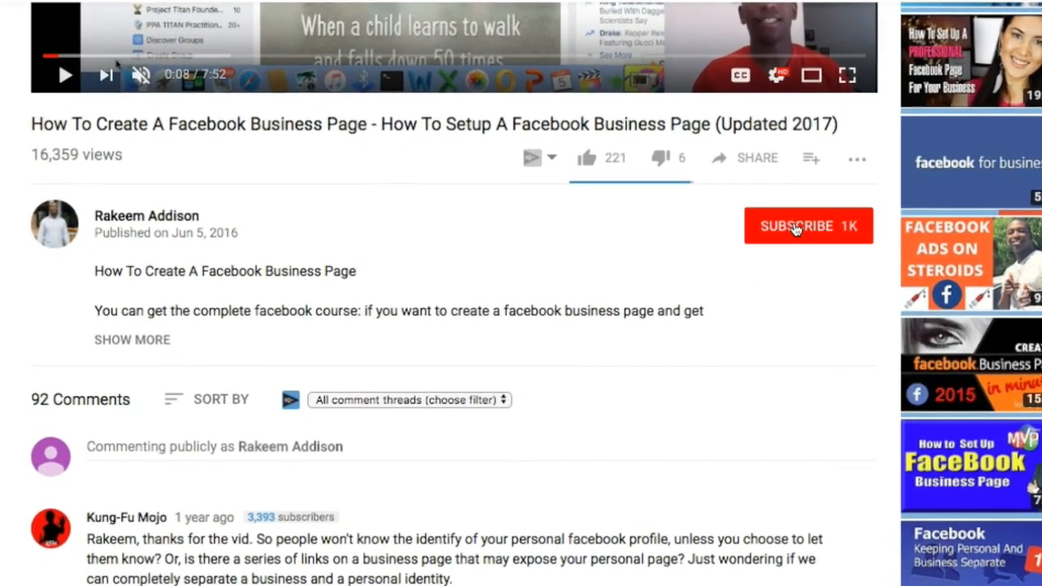
Step: Subscribe to the video's channel and enable bell notifications for its new uploads
{"action": "left_click", "coordinate": [774, 228]}
{"action": "left_click", "coordinate": [860, 224]}
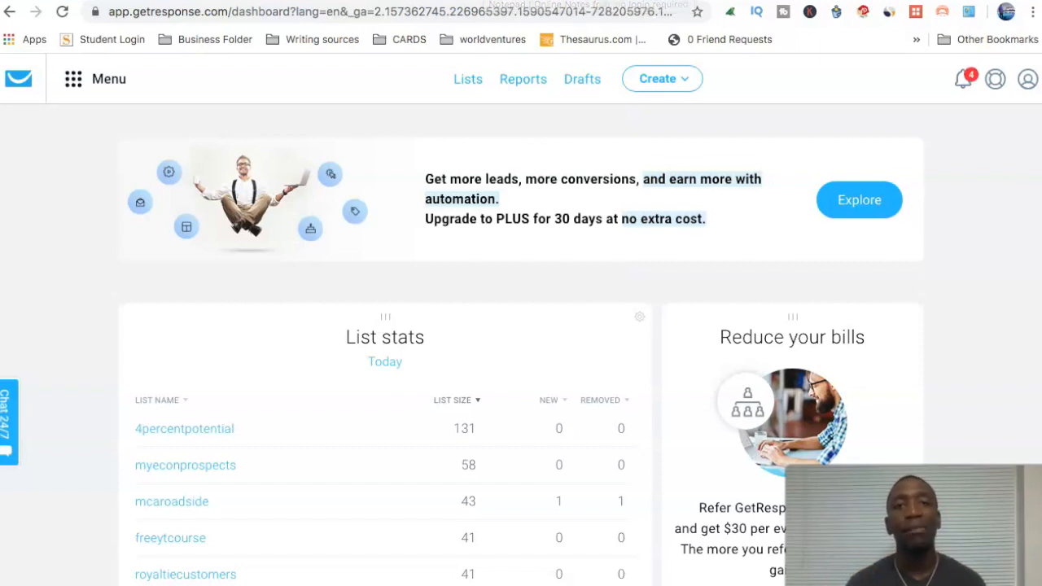
Step: Switch to the RapidTables notepad listing four reasons email campaigns land in spam
{"action": "left_click", "coordinate": [417, 1]}
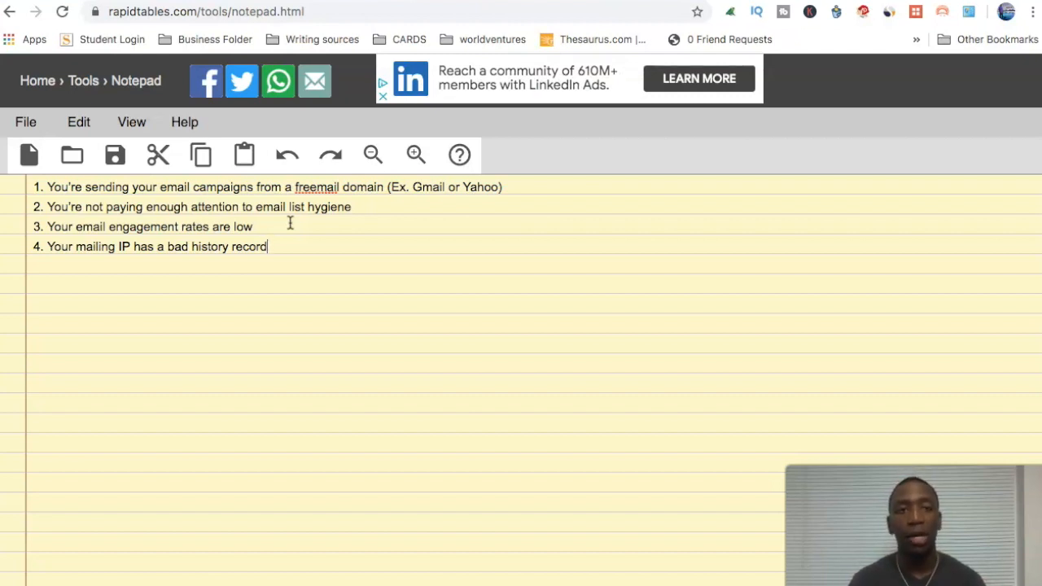
Step: Put the cursor on line 4 of the spam notes, then move to the GoDaddy home page
{"action": "left_click", "coordinate": [49, 245]}
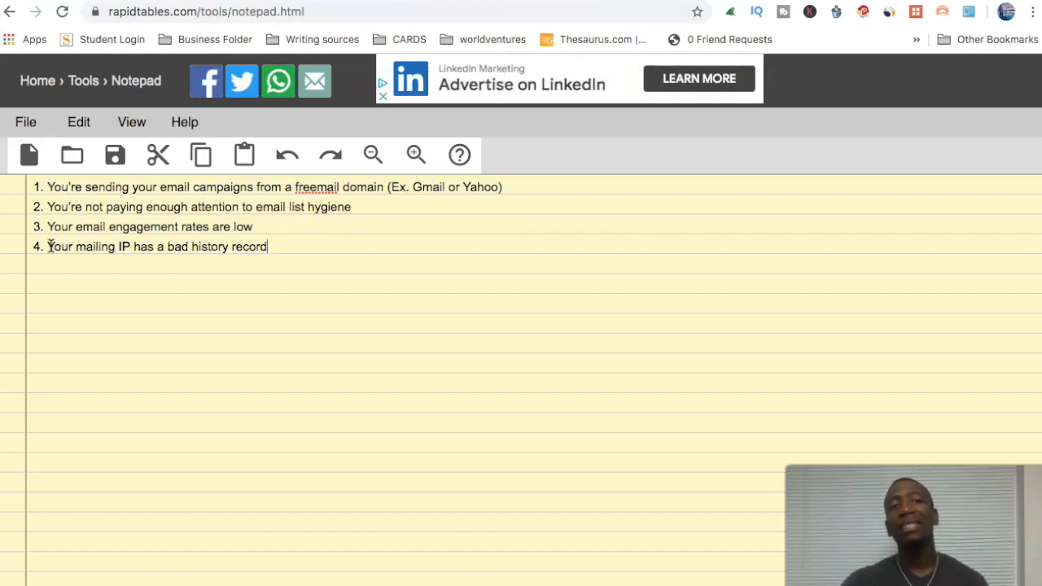
{"action": "left_click", "coordinate": [304, 247]}
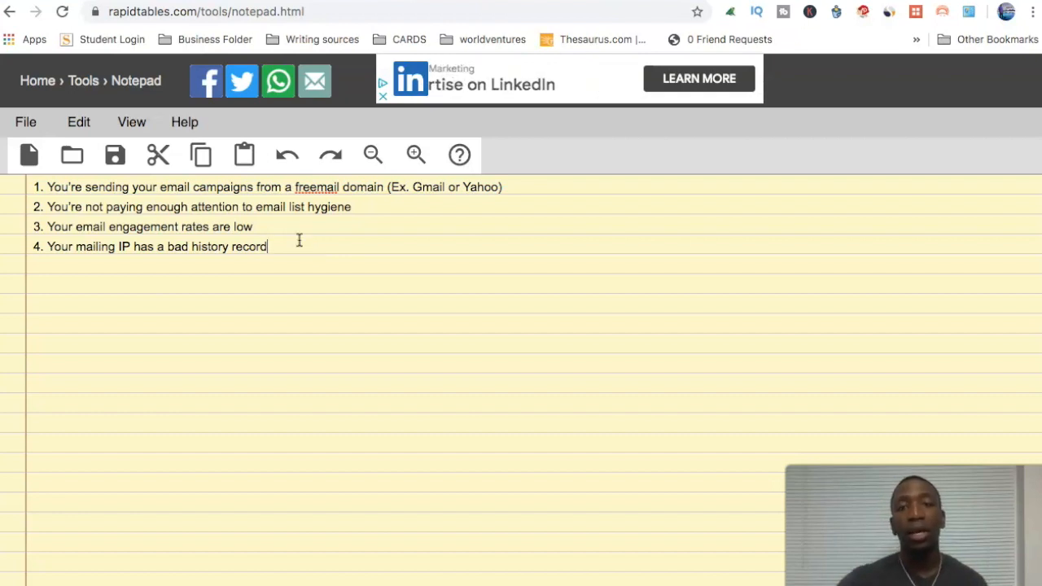
{"action": "key", "text": "ctrl+Tab"}
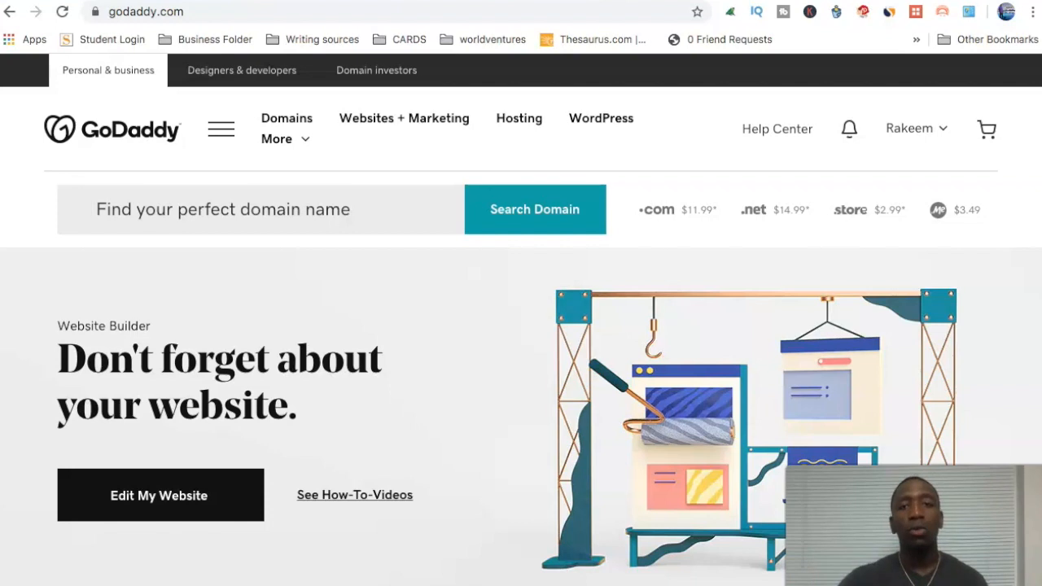
Step: Open GoDaddy's My Products page from the account name menu to list owned domains
{"action": "left_click", "coordinate": [944, 132]}
{"action": "left_click", "coordinate": [505, 295]}
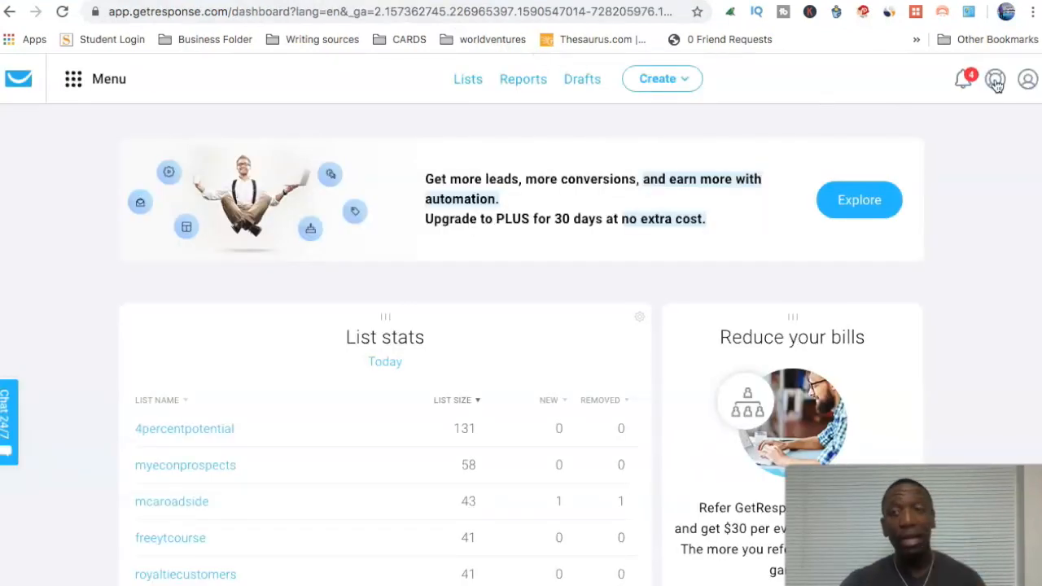
Step: Open Manage account > Email addresses and check gmail.com's Not recommended note
{"action": "left_click", "coordinate": [1028, 81]}
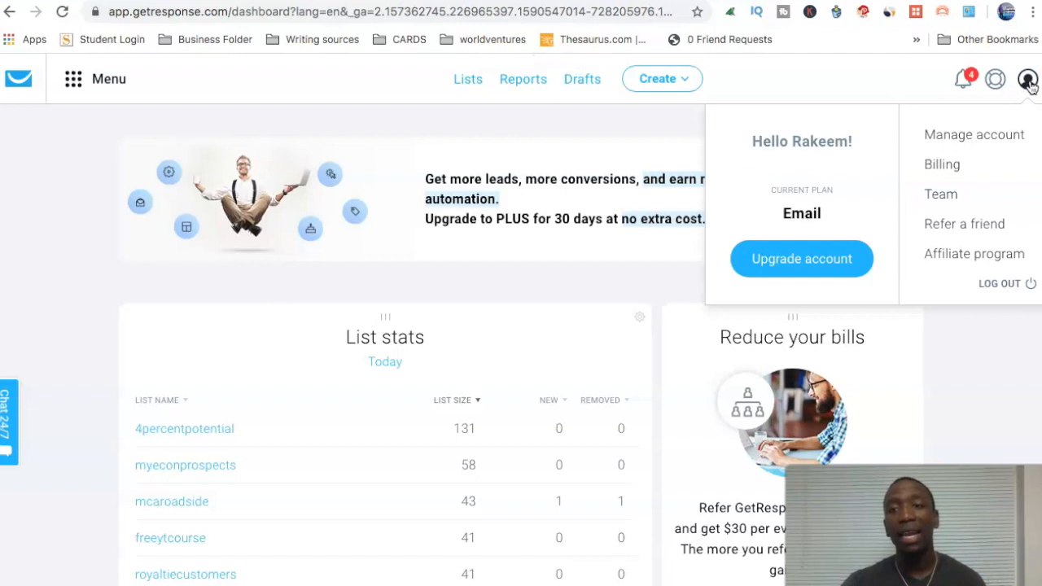
{"action": "left_click", "coordinate": [967, 137]}
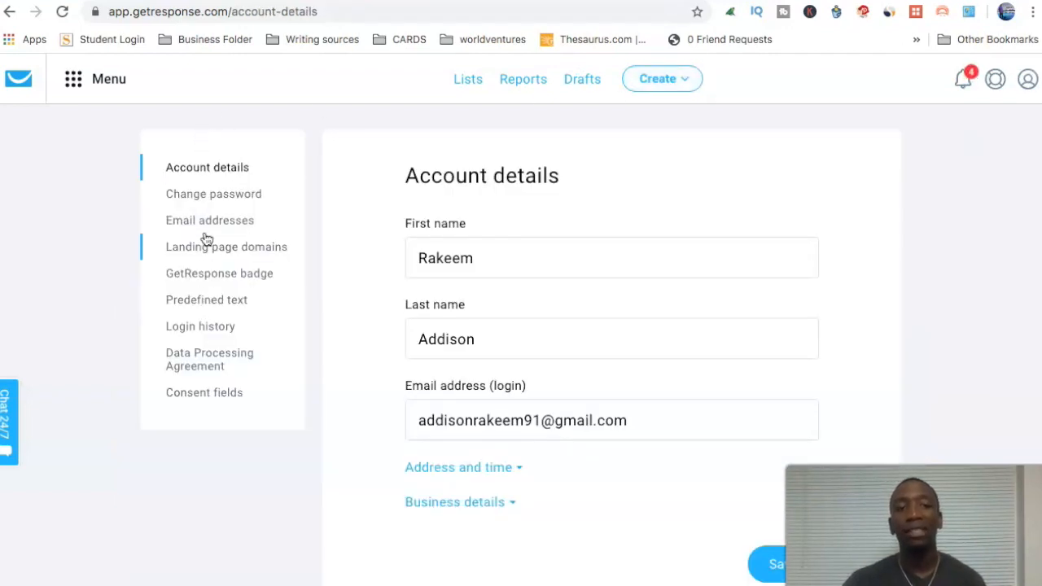
{"action": "left_click", "coordinate": [207, 224]}
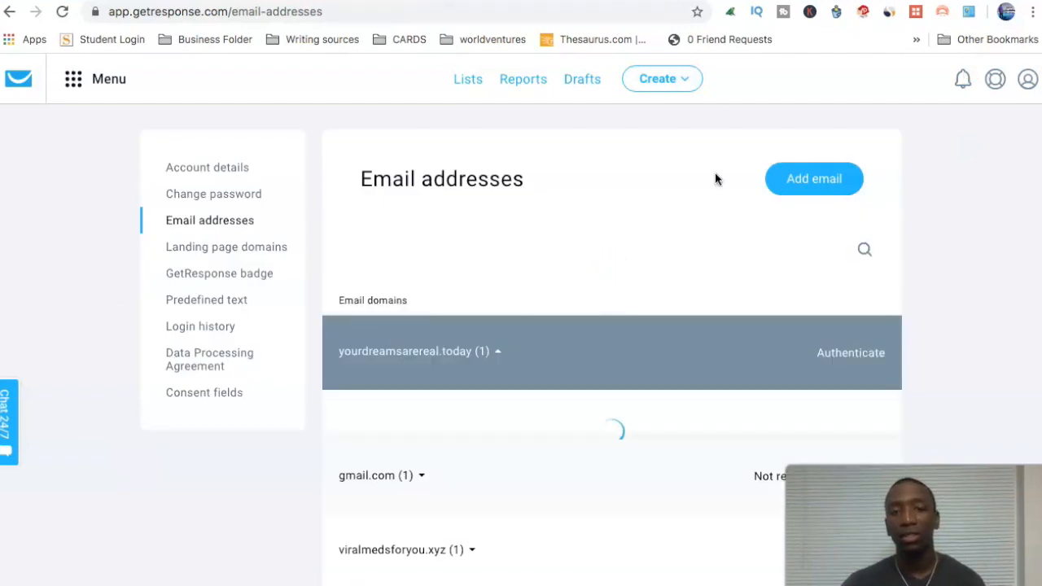
{"action": "scroll", "coordinate": [716, 180], "scroll_direction": "down", "scroll_amount": 1}
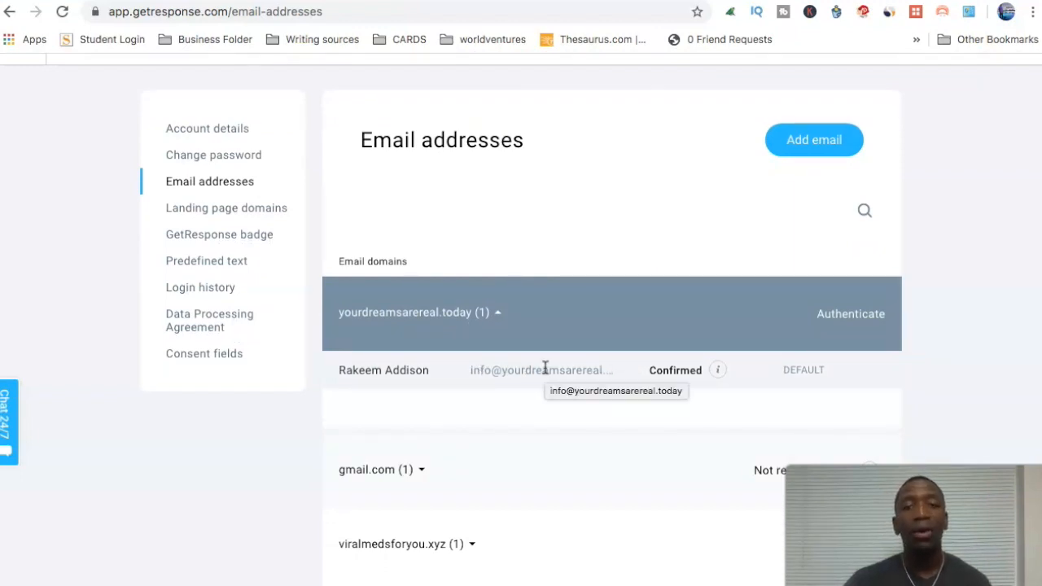
{"action": "scroll", "coordinate": [541, 370], "scroll_direction": "down", "scroll_amount": 2}
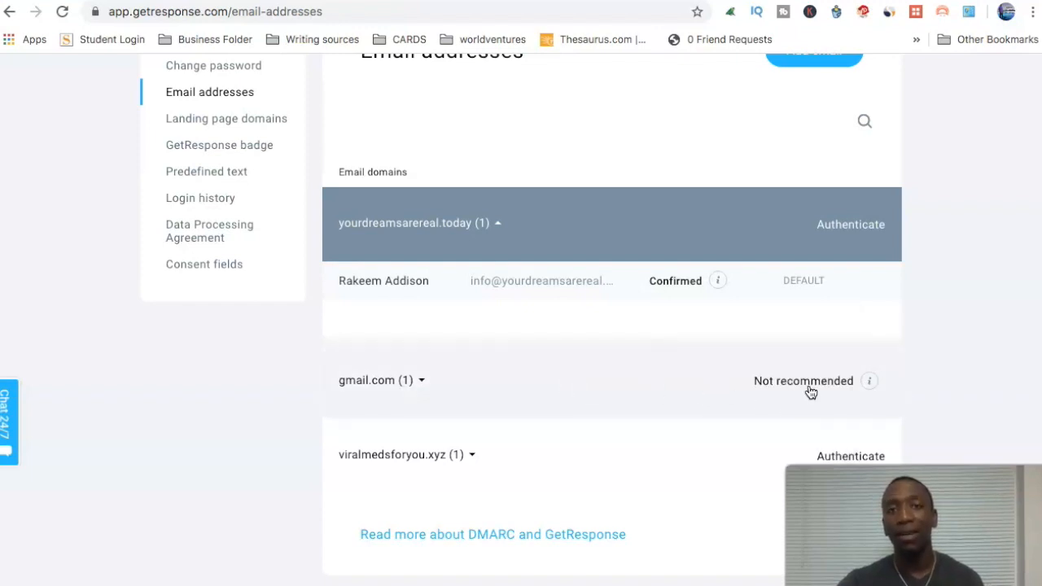
{"action": "mouse_move", "coordinate": [869, 380]}
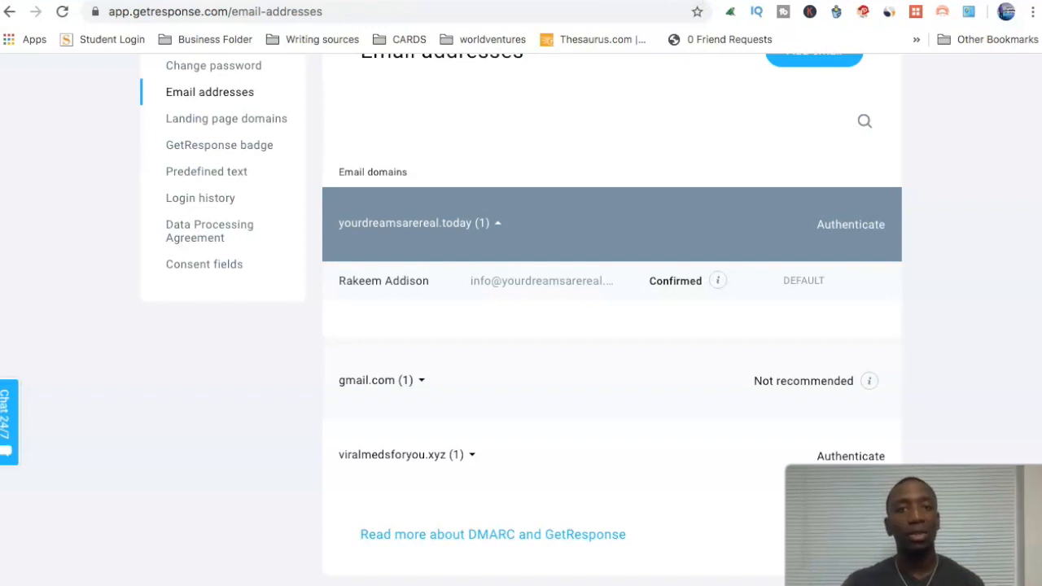
Step: Back on GoDaddy products, scroll to Workspace Email and open Manage All for both forwarding plans
{"action": "key", "text": "ctrl+Tab"}
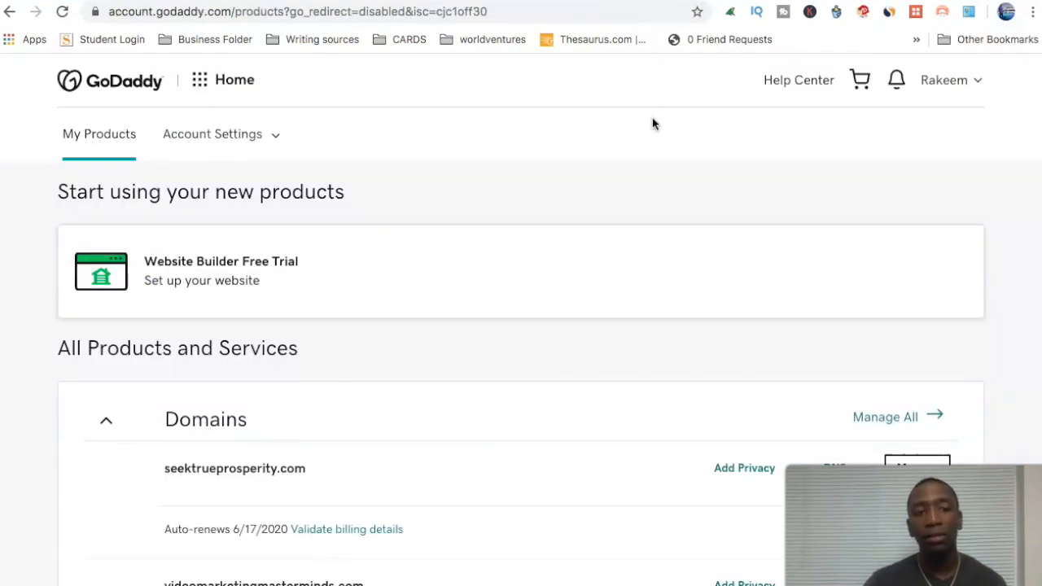
{"action": "scroll", "coordinate": [653, 123], "scroll_direction": "down", "scroll_amount": 5}
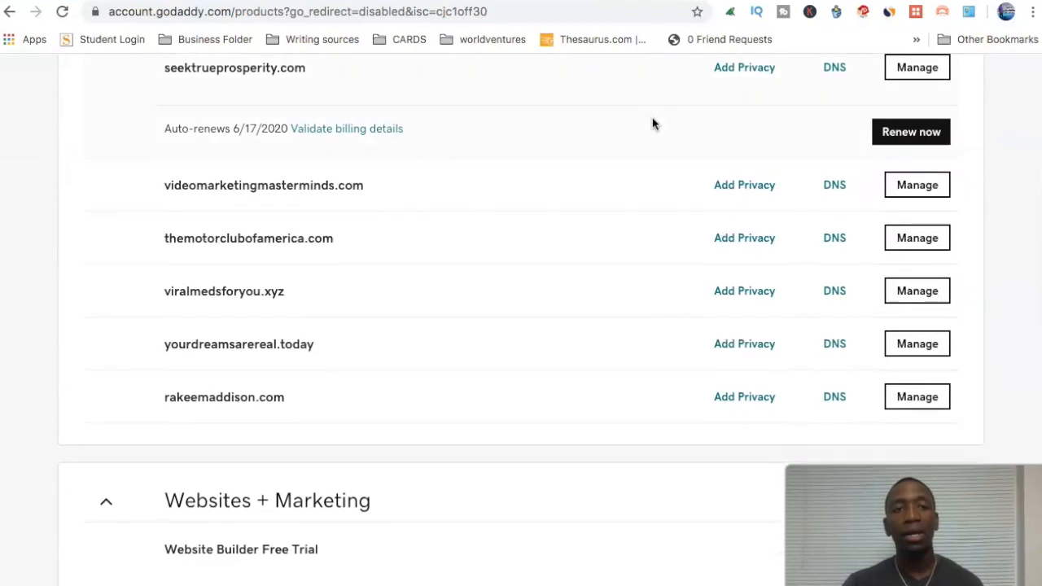
{"action": "scroll", "coordinate": [301, 415], "scroll_direction": "down", "scroll_amount": 1}
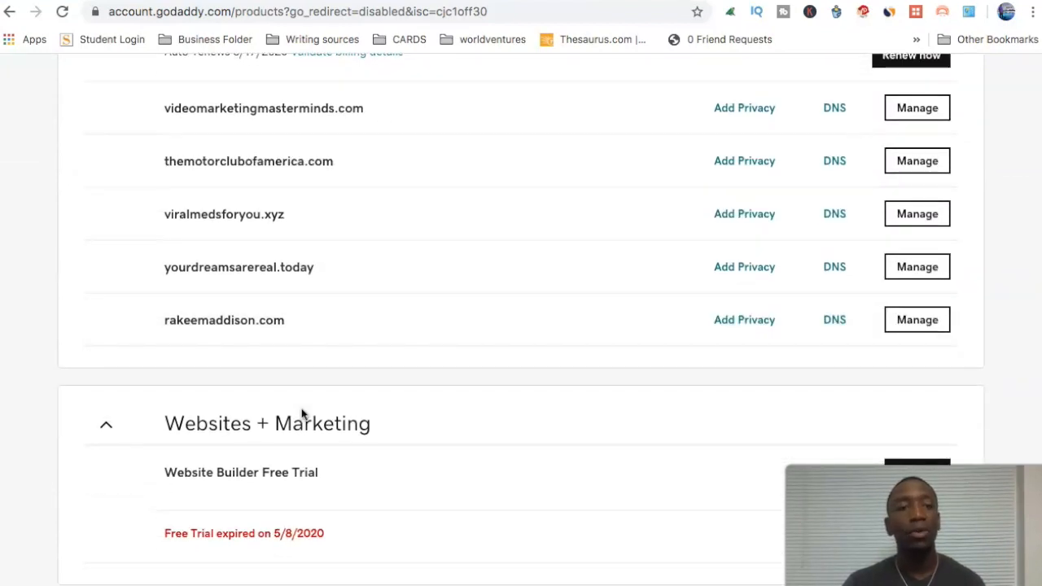
{"action": "scroll", "coordinate": [301, 415], "scroll_direction": "down", "scroll_amount": 4}
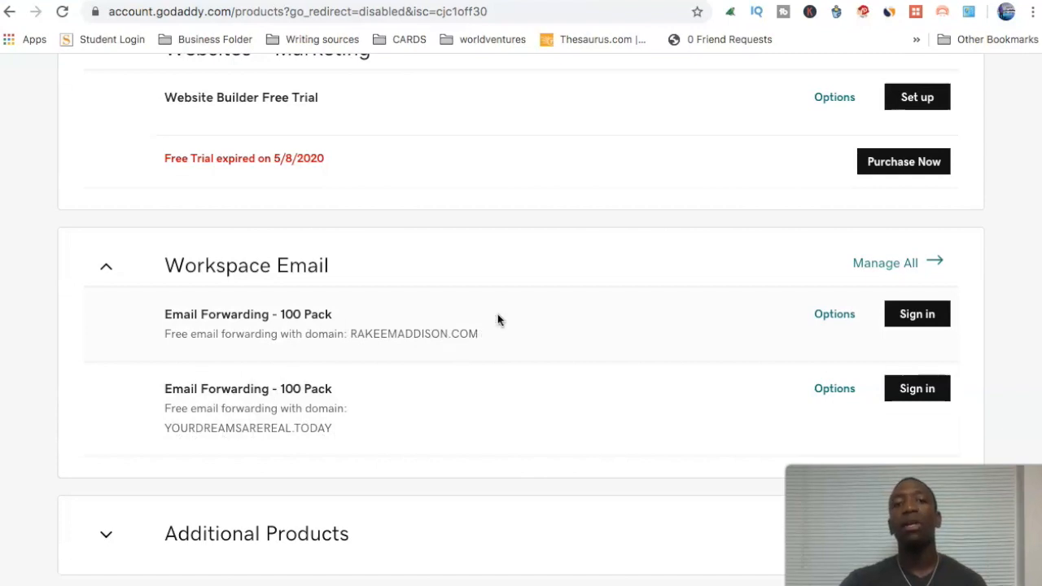
{"action": "left_click", "coordinate": [896, 269]}
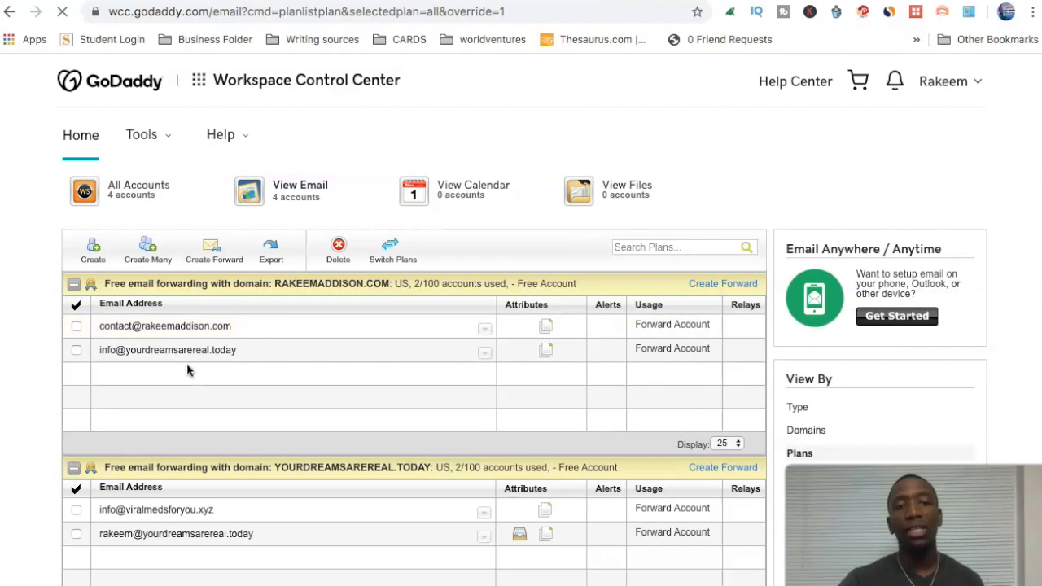
Step: Check the destination of each forwarding address for both domains, then return to GetResponse
{"action": "mouse_move", "coordinate": [103, 362]}
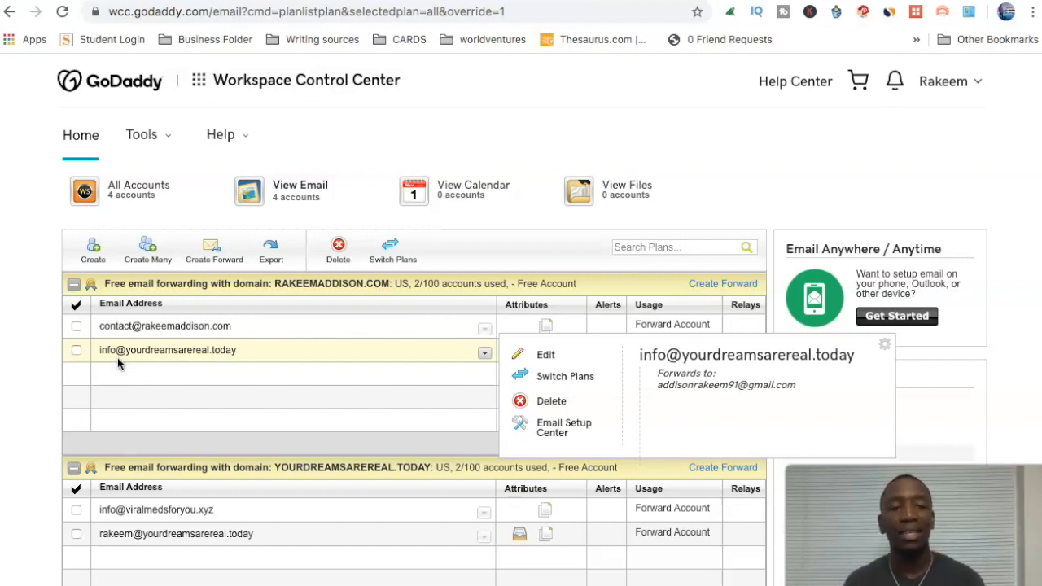
{"action": "mouse_move", "coordinate": [167, 329]}
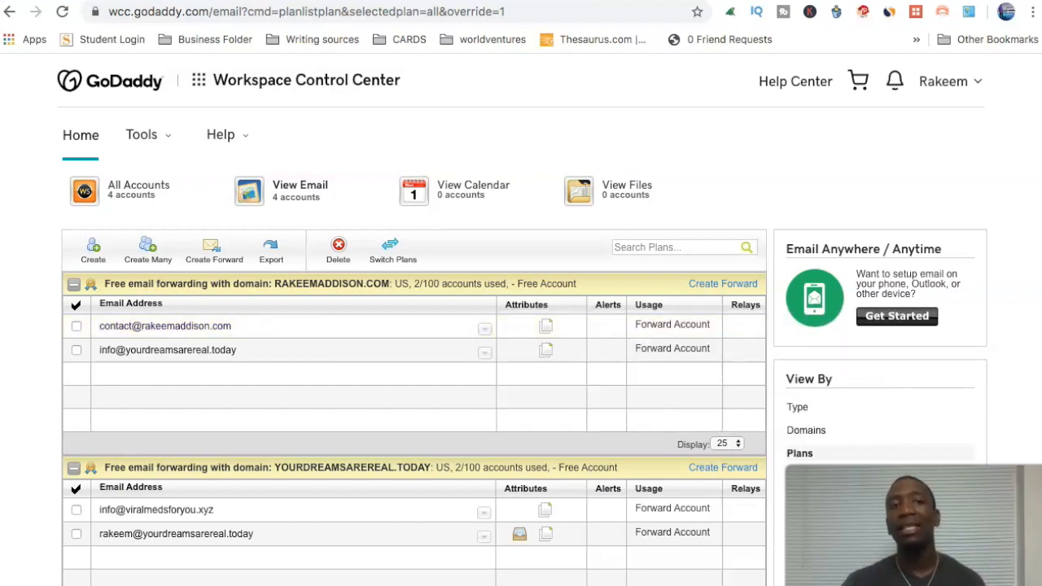
{"action": "left_click", "coordinate": [420, 1]}
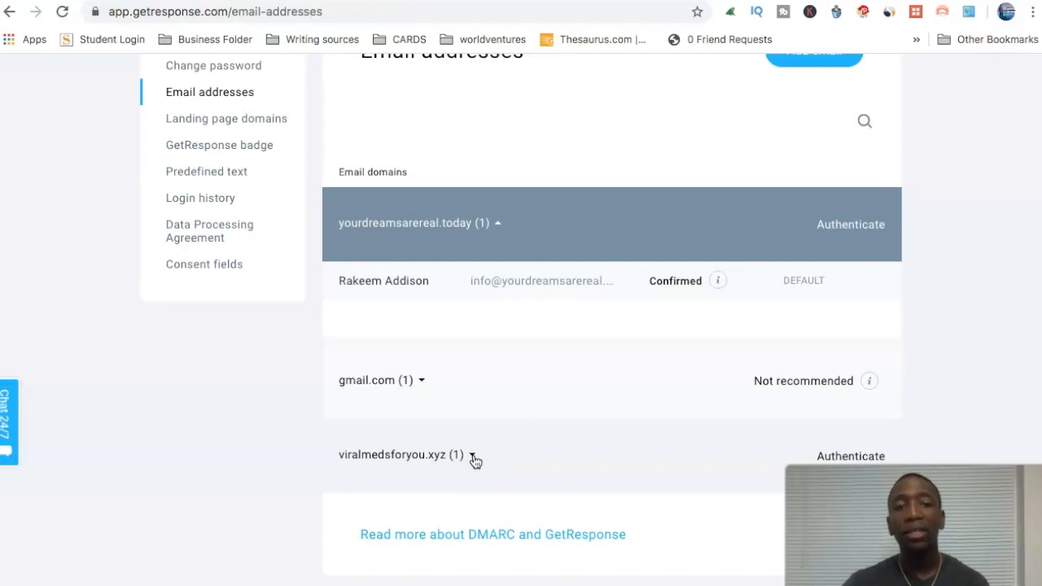
Step: Open the Add email address dialog and put the cursor in its empty Name field
{"action": "scroll", "coordinate": [562, 110], "scroll_direction": "up", "scroll_amount": 3}
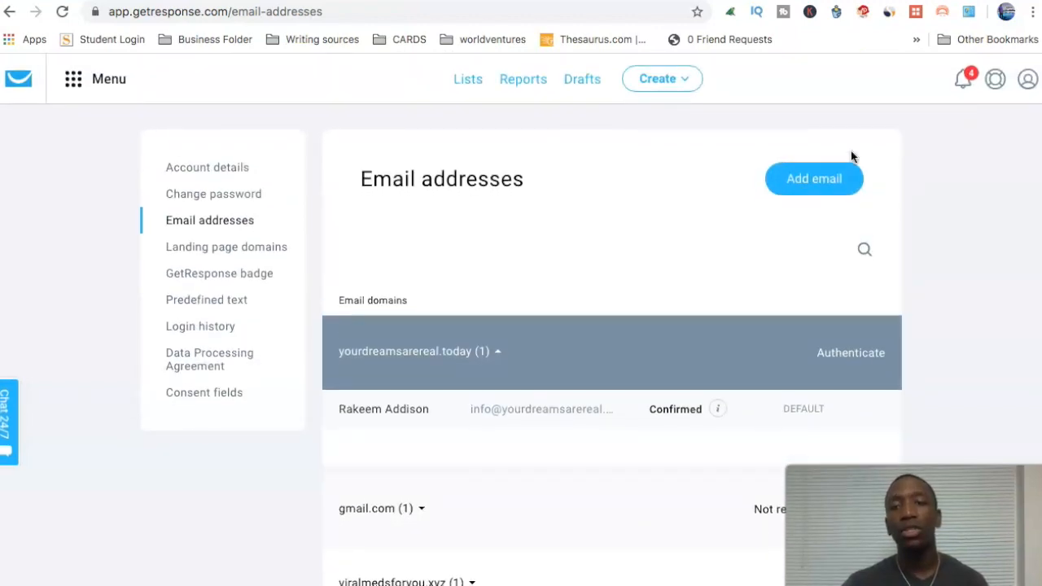
{"action": "left_click", "coordinate": [823, 185]}
{"action": "left_click", "coordinate": [346, 253]}
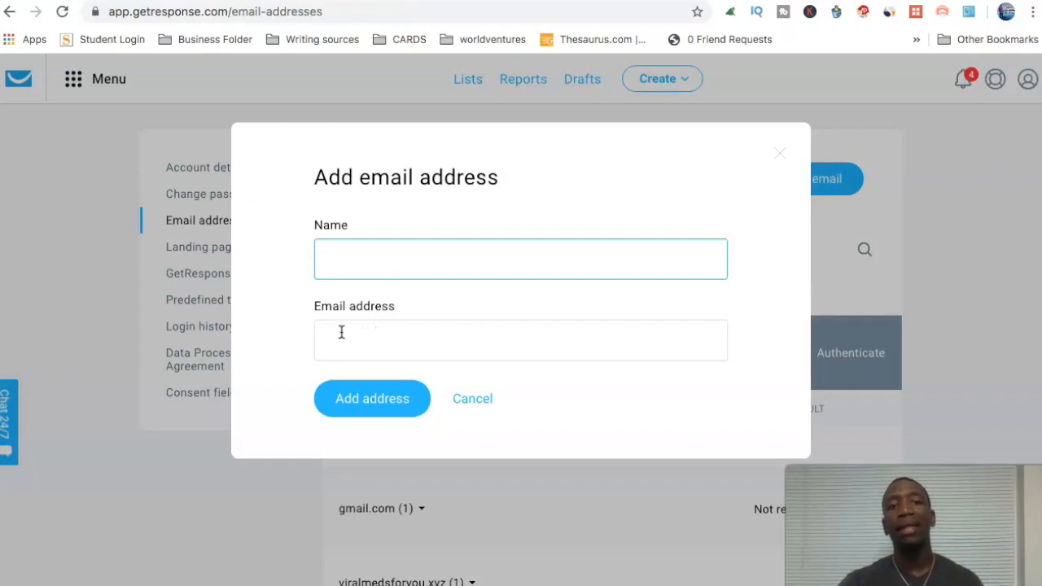
Step: Leave the Add email dialog and open GoDaddy's My Products page from the account menu
{"action": "left_click", "coordinate": [367, 341]}
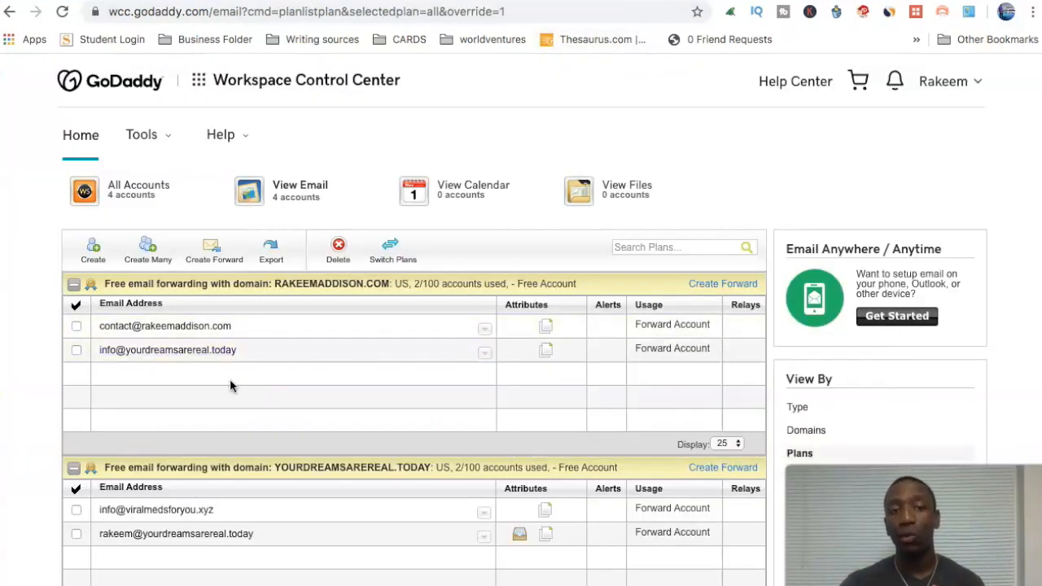
{"action": "left_click", "coordinate": [267, 359]}
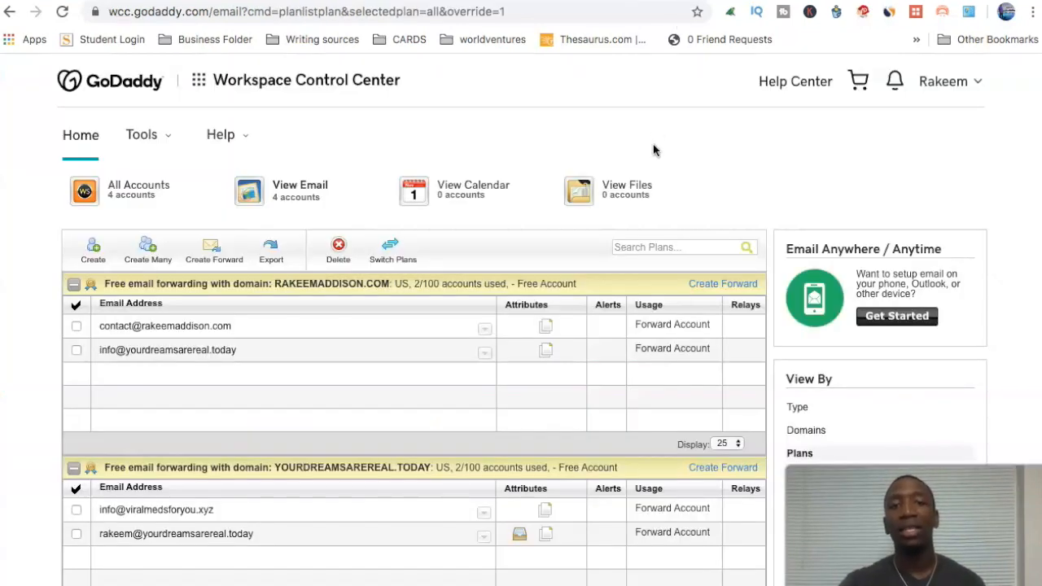
{"action": "left_click", "coordinate": [944, 82]}
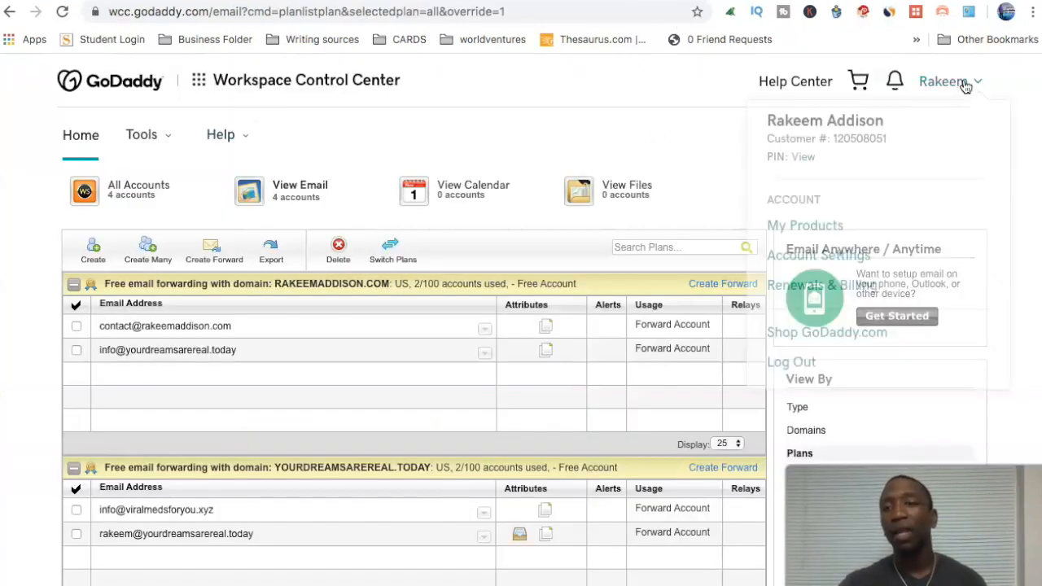
{"action": "left_click", "coordinate": [808, 227]}
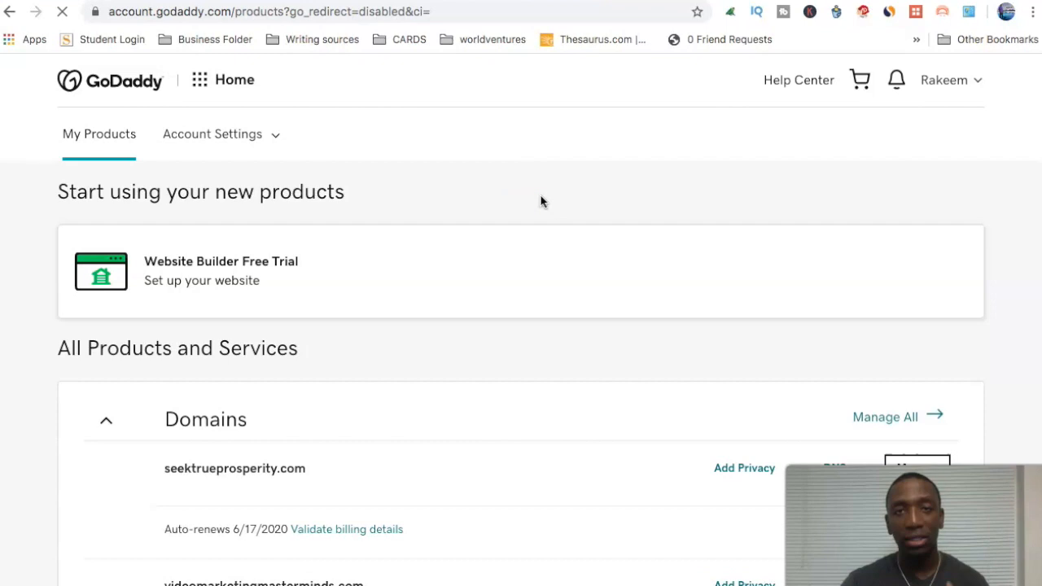
Step: Find viralmedsforyou.xyz in the Domains list and open its DNS management page
{"action": "scroll", "coordinate": [478, 292], "scroll_direction": "down", "scroll_amount": 1}
{"action": "scroll", "coordinate": [478, 291], "scroll_direction": "down", "scroll_amount": 5}
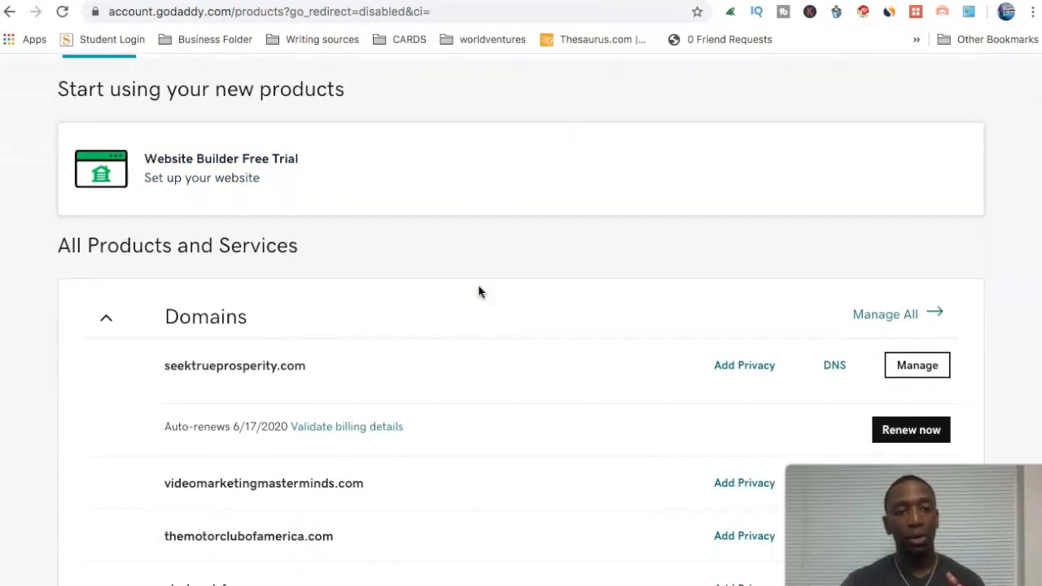
{"action": "scroll", "coordinate": [479, 291], "scroll_direction": "down", "scroll_amount": 6}
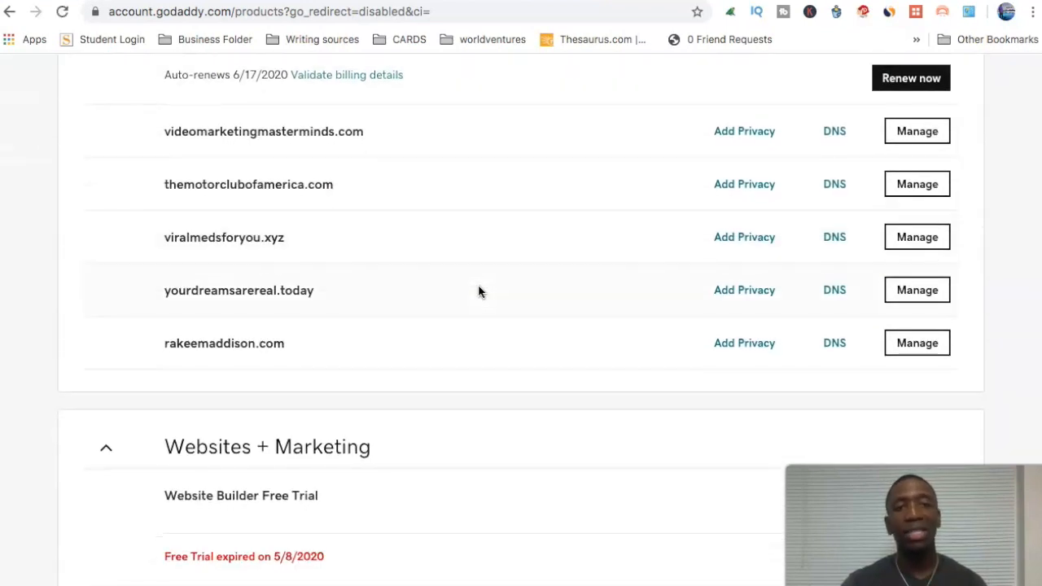
{"action": "scroll", "coordinate": [479, 291], "scroll_direction": "down", "scroll_amount": 1}
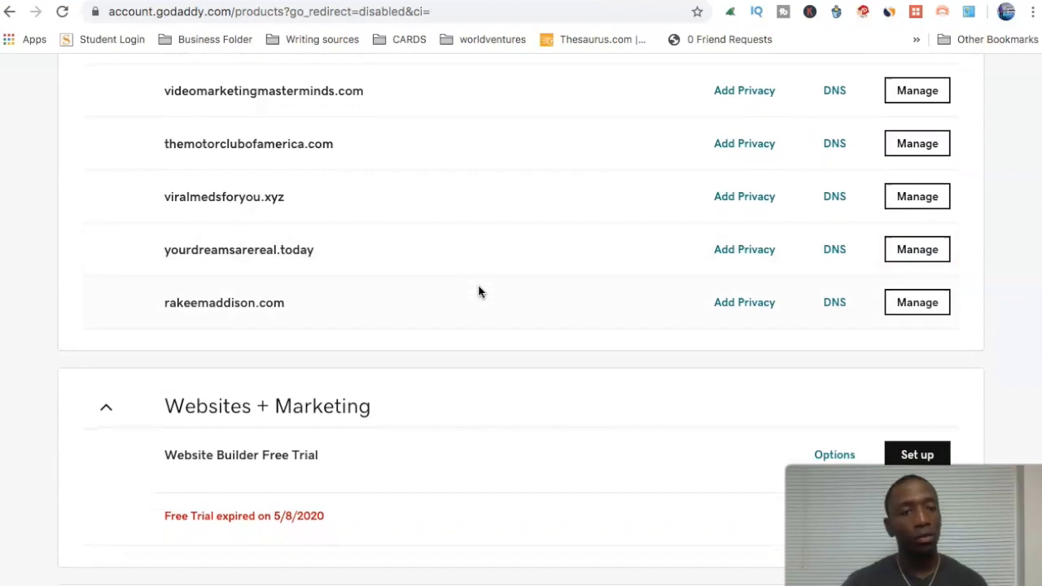
{"action": "scroll", "coordinate": [479, 291], "scroll_direction": "up", "scroll_amount": 3}
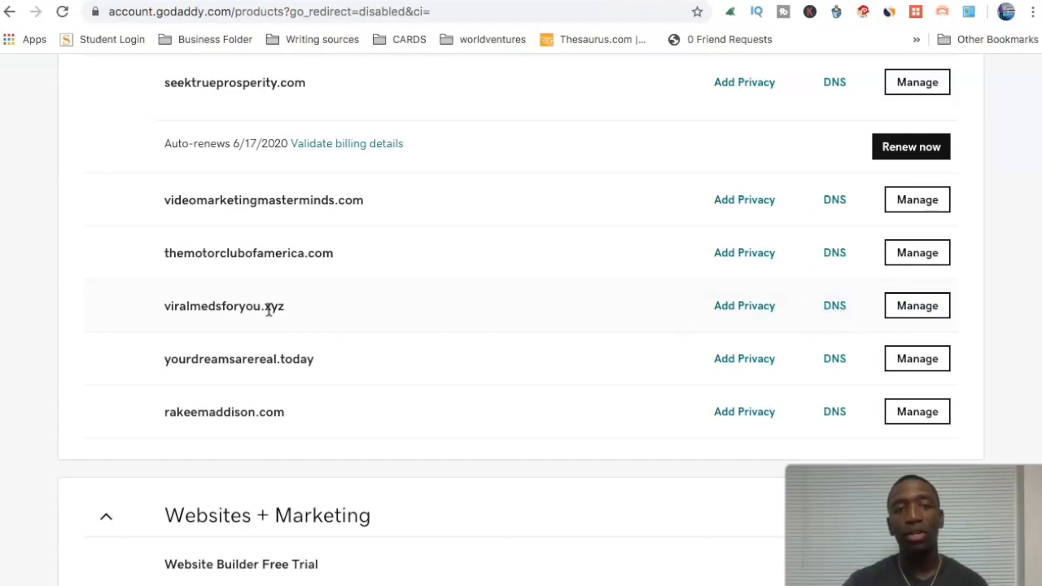
{"action": "left_click", "coordinate": [835, 306]}
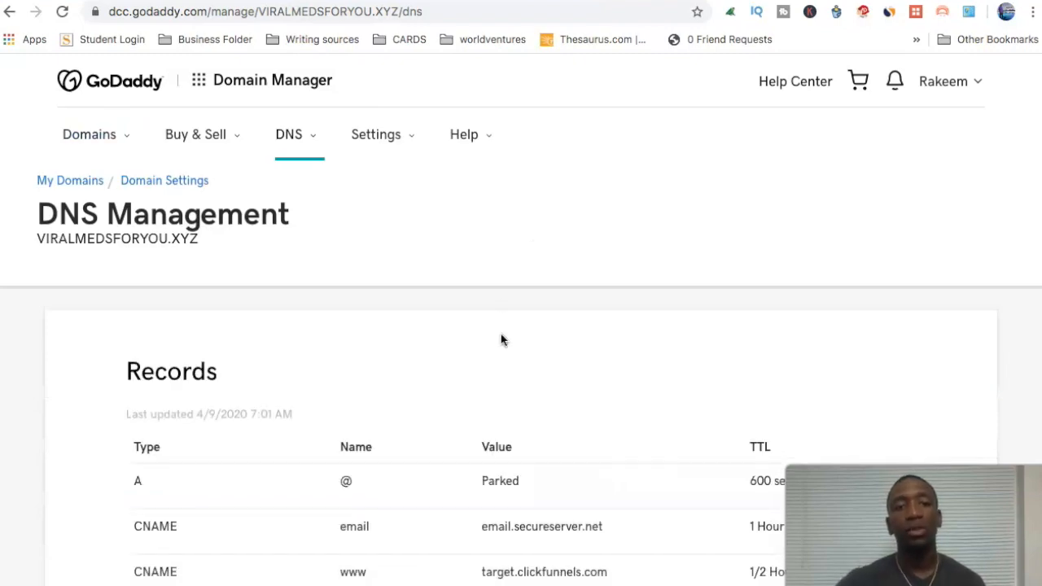
Step: Scroll down to the viralmedsforyou.xyz DNS records table showing both MX entries
{"action": "scroll", "coordinate": [500, 333], "scroll_direction": "down", "scroll_amount": 3}
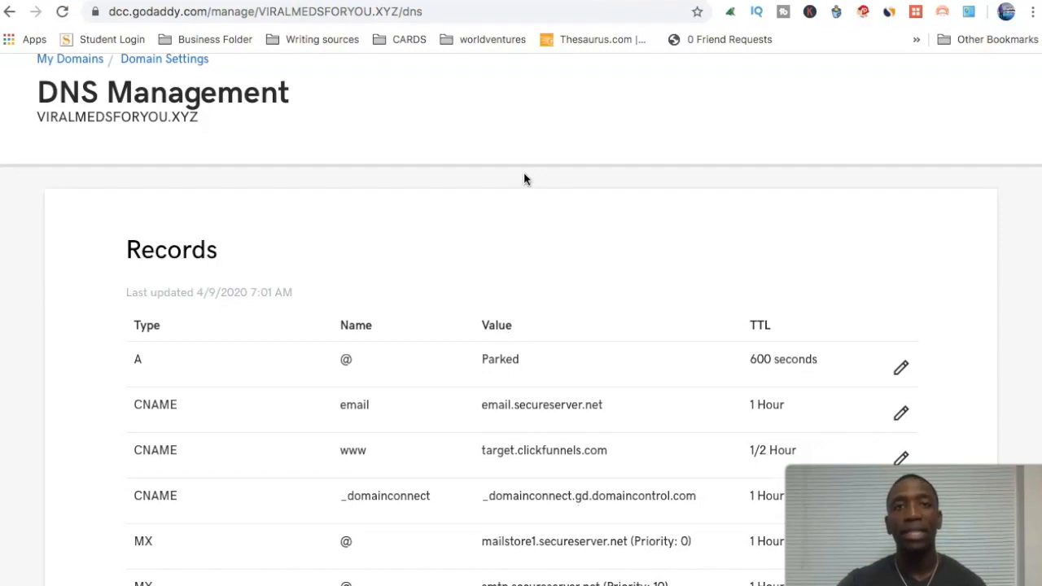
{"action": "scroll", "coordinate": [523, 178], "scroll_direction": "down", "scroll_amount": 5}
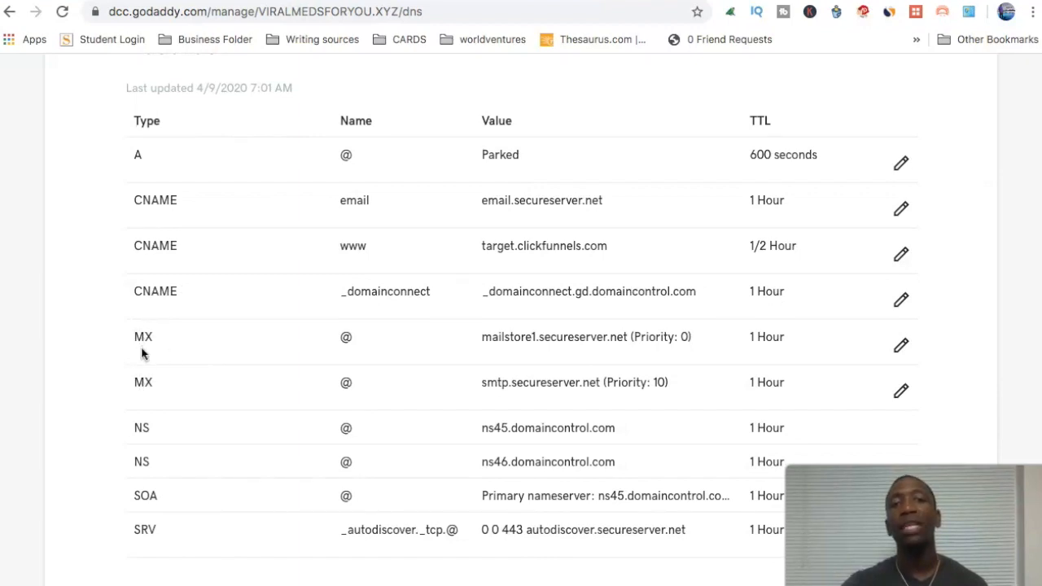
{"action": "left_click", "coordinate": [903, 347]}
{"action": "scroll", "coordinate": [642, 344], "scroll_direction": "down", "scroll_amount": 1}
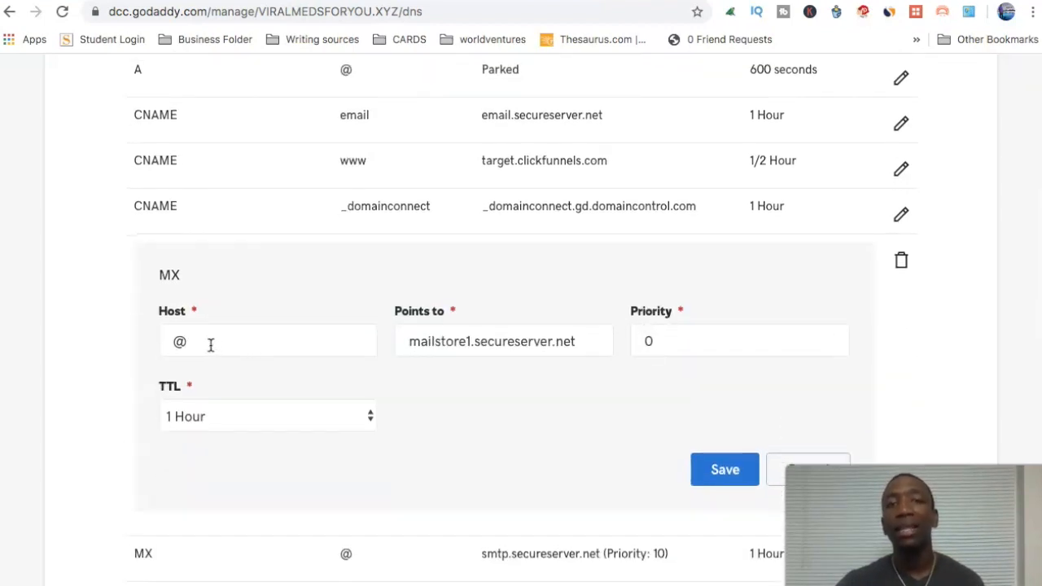
{"action": "left_click", "coordinate": [409, 341]}
{"action": "left_click_drag", "start_coordinate": [409, 341], "coordinate": [599, 343]}
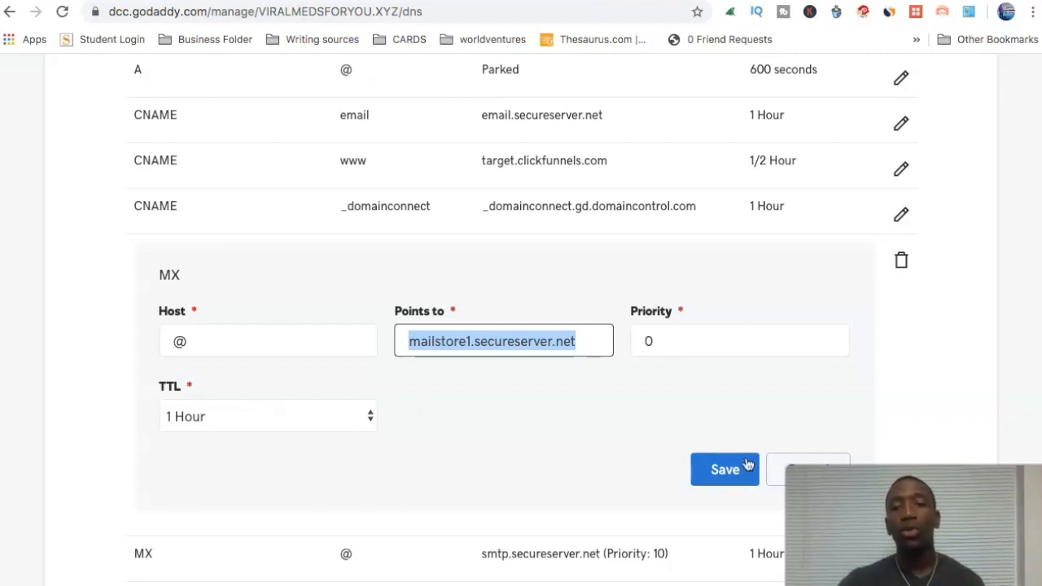
{"action": "left_click", "coordinate": [831, 468]}
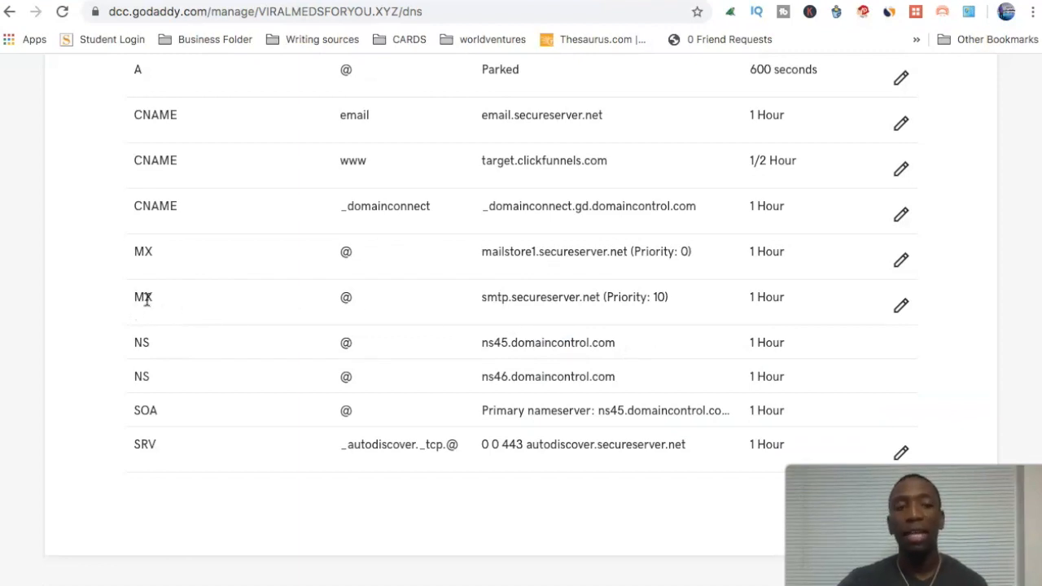
{"action": "left_click", "coordinate": [902, 306]}
{"action": "scroll", "coordinate": [520, 308], "scroll_direction": "down", "scroll_amount": 1}
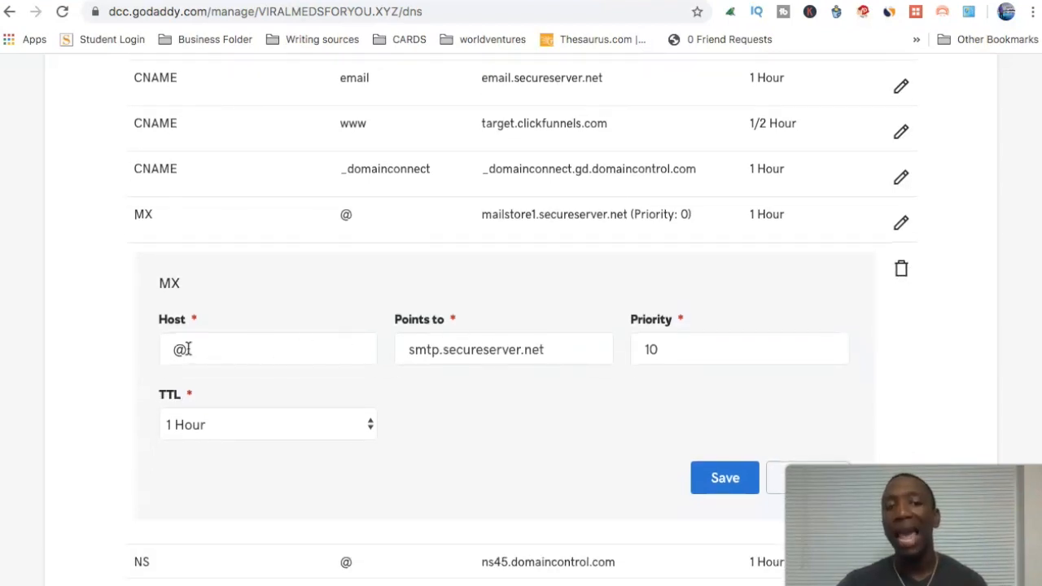
{"action": "left_click", "coordinate": [407, 348]}
{"action": "left_click_drag", "start_coordinate": [409, 348], "coordinate": [560, 355]}
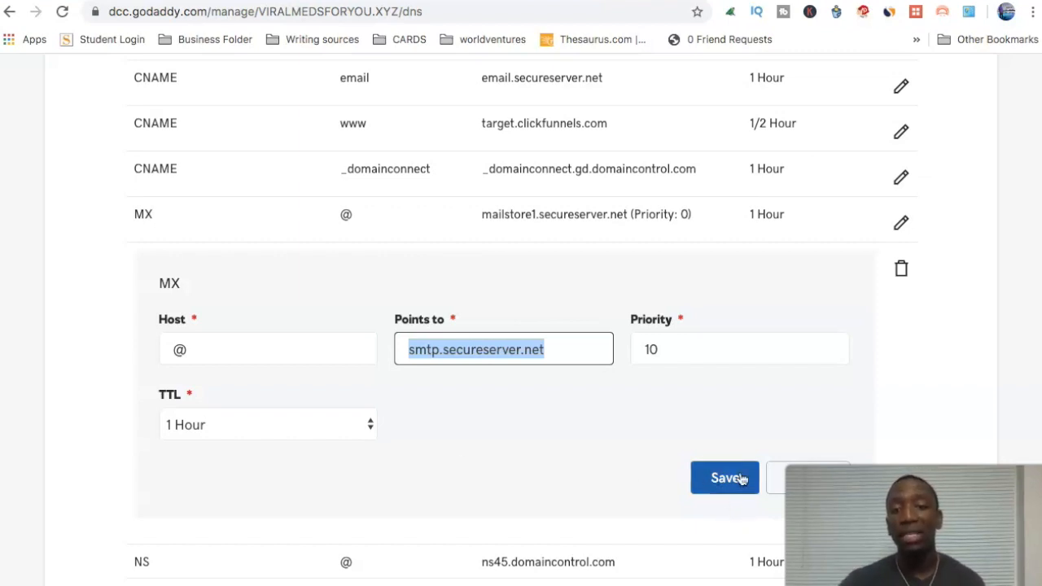
{"action": "left_click", "coordinate": [807, 479]}
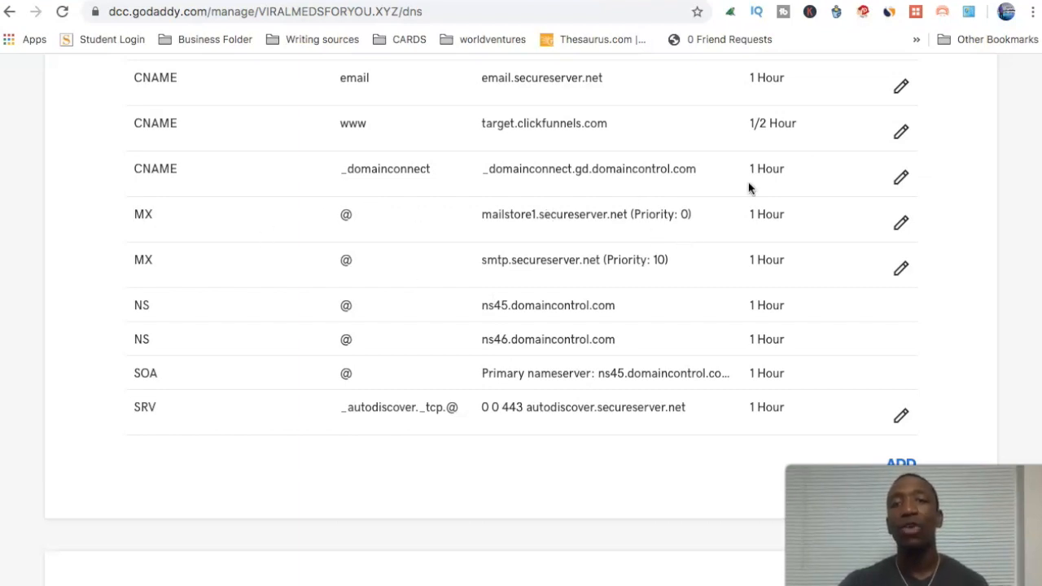
Step: Go from My Products to Workspace Email management and start a new forward
{"action": "scroll", "coordinate": [733, 186], "scroll_direction": "up", "scroll_amount": 6}
{"action": "left_click", "coordinate": [973, 85]}
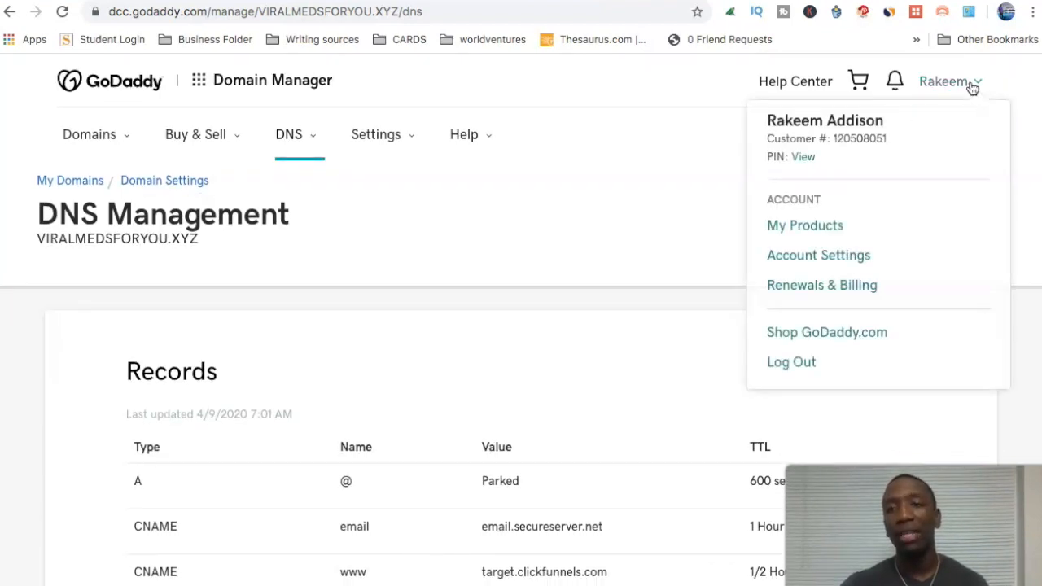
{"action": "left_click", "coordinate": [795, 226]}
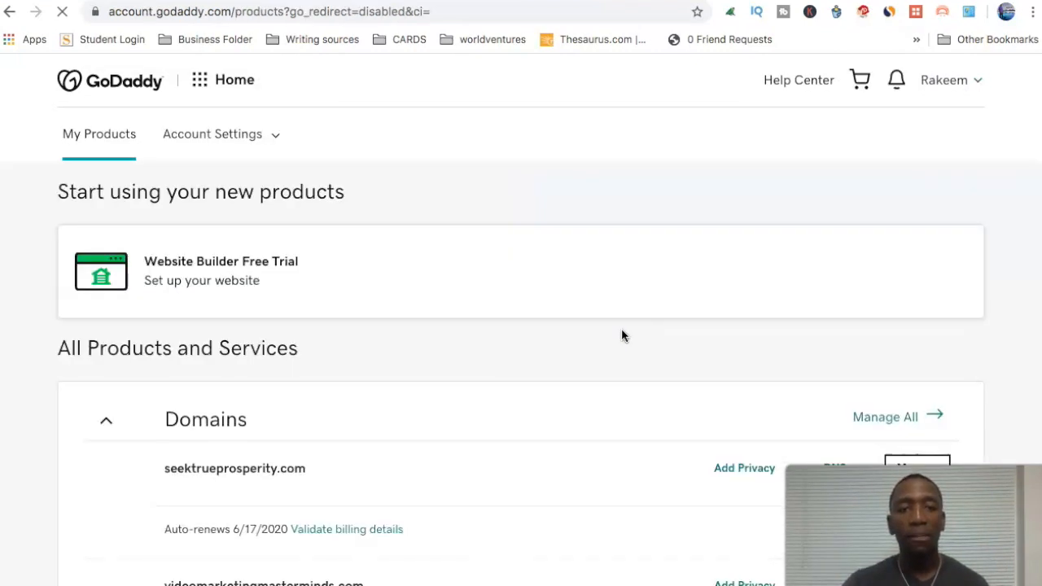
{"action": "scroll", "coordinate": [622, 335], "scroll_direction": "down", "scroll_amount": 9}
{"action": "scroll", "coordinate": [622, 334], "scroll_direction": "down", "scroll_amount": 1}
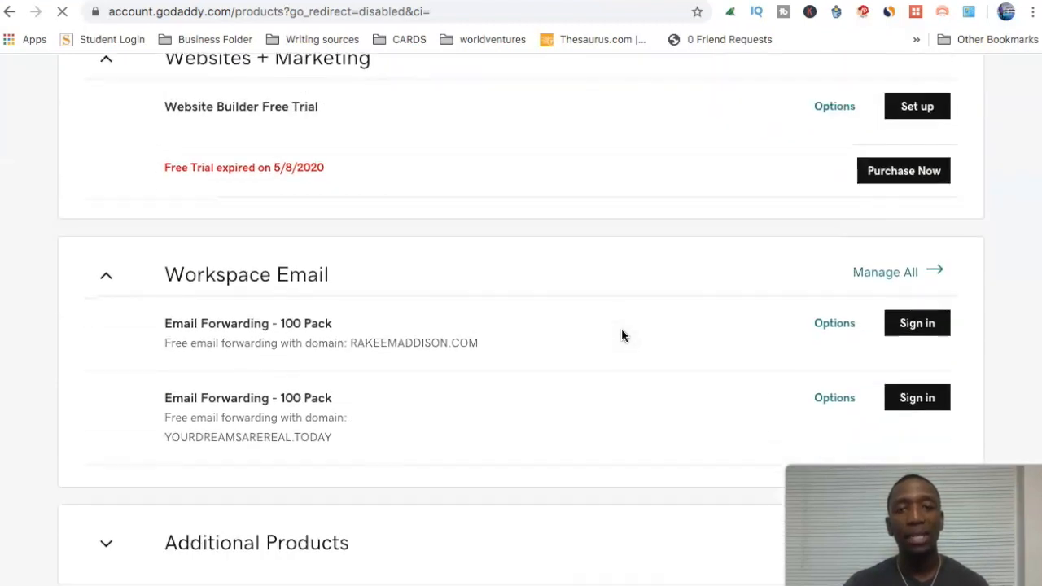
{"action": "left_click", "coordinate": [902, 277]}
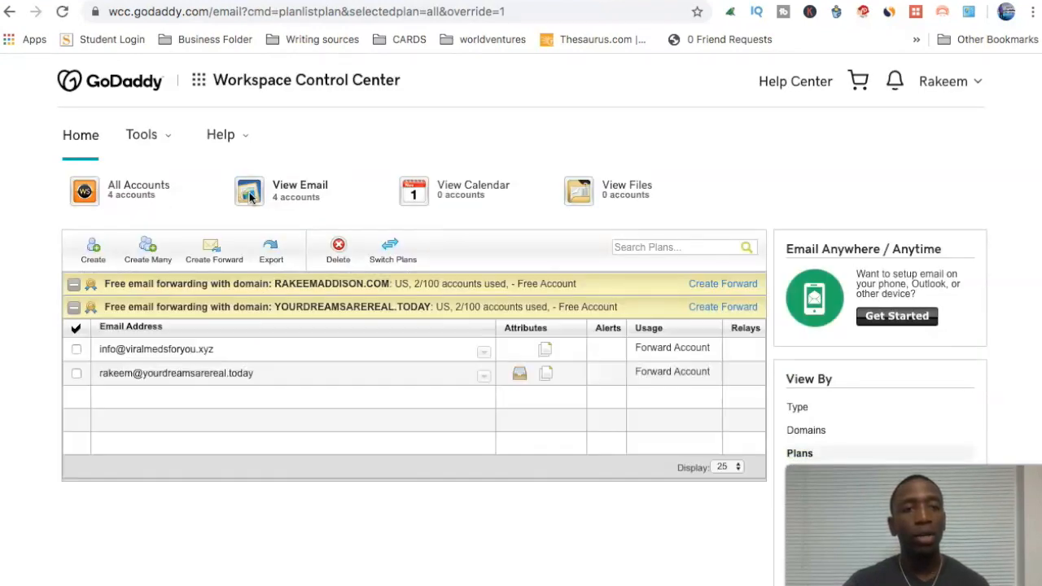
{"action": "left_click", "coordinate": [213, 247]}
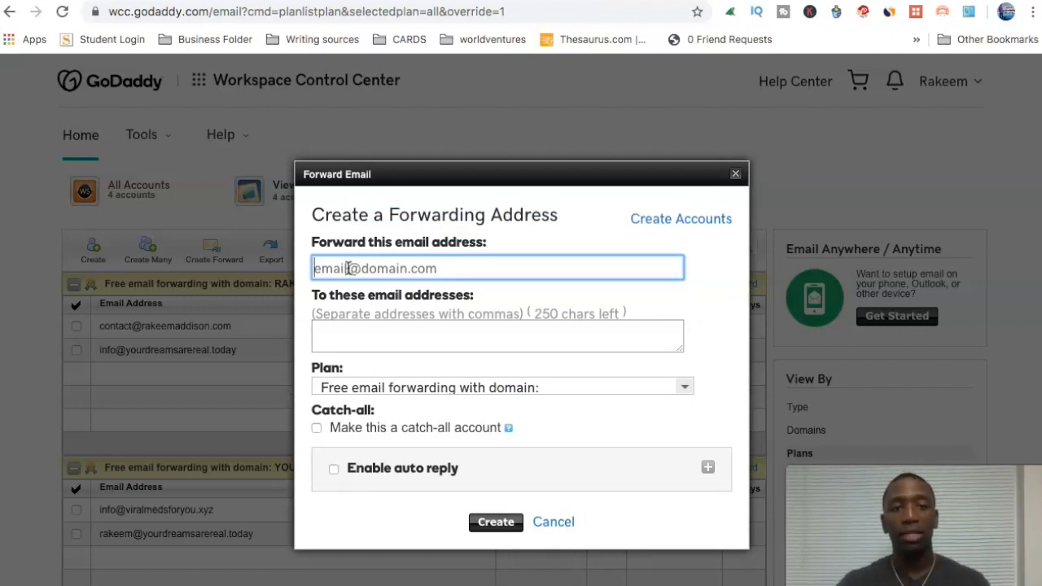
Step: Enter the personal Gmail address as the forwarding destination
{"action": "left_click", "coordinate": [447, 334]}
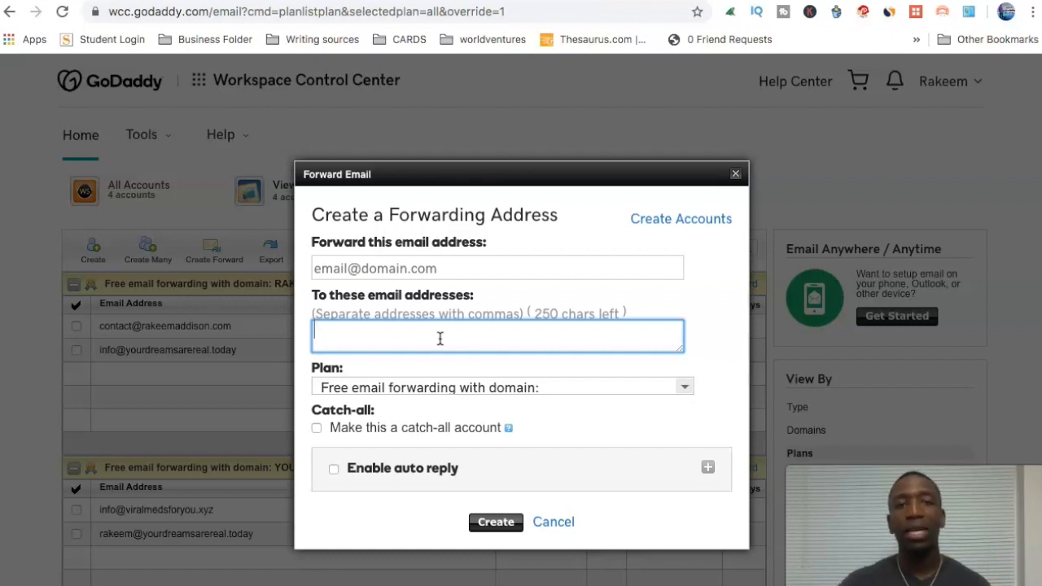
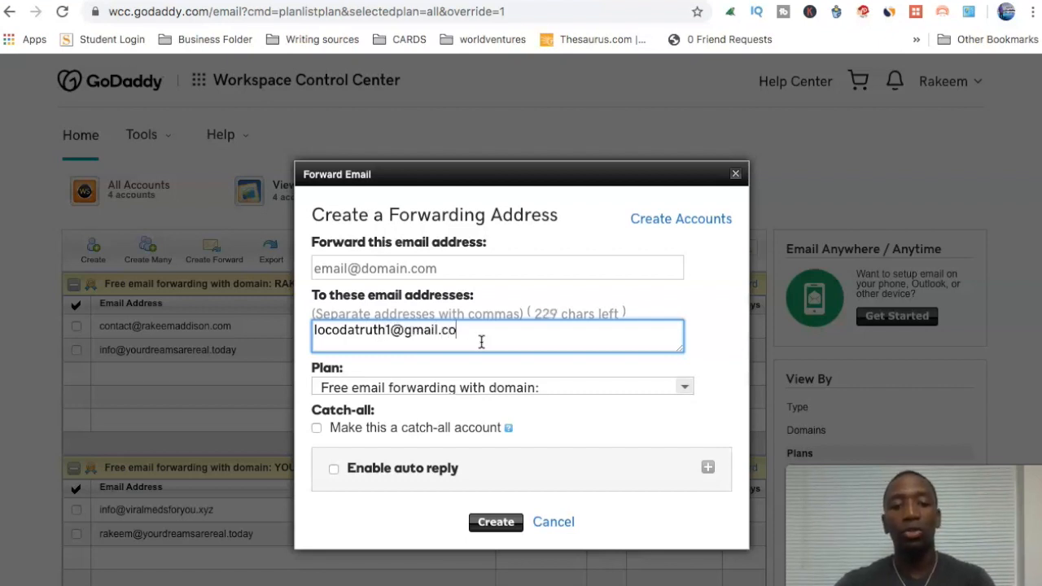
{"action": "left_click", "coordinate": [436, 269]}
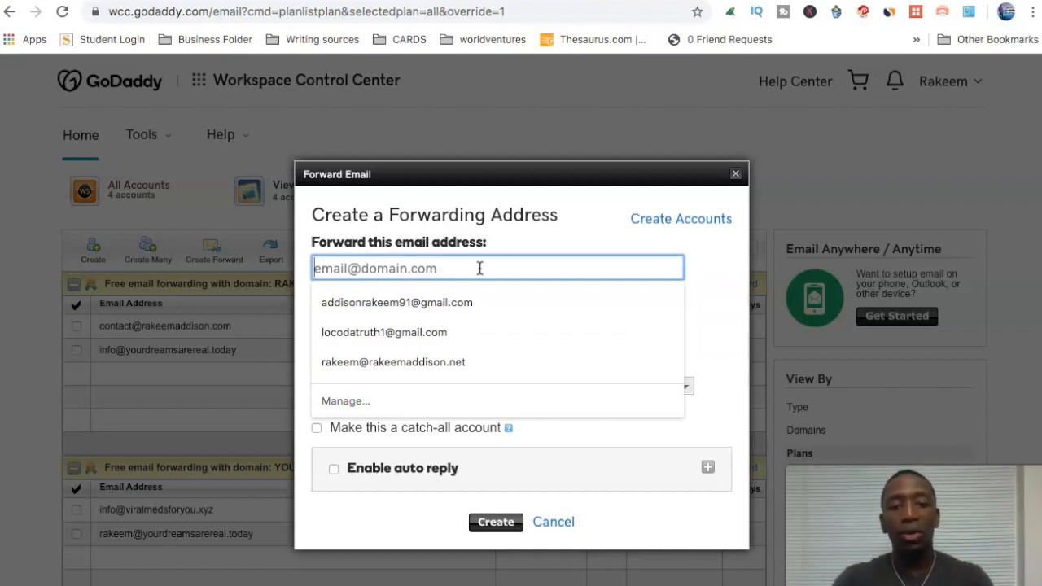
{"action": "type", "text": "info"}
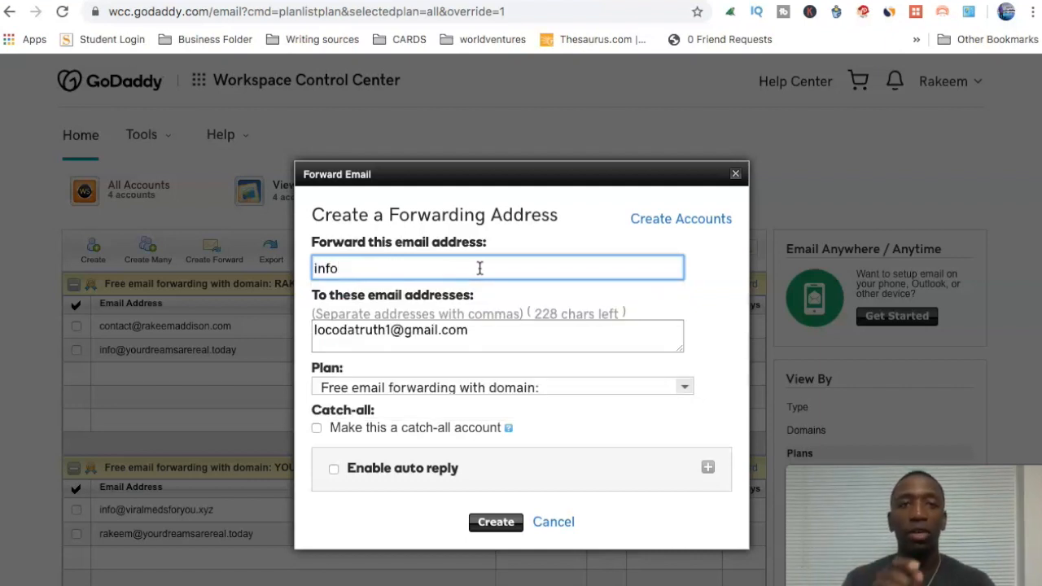
{"action": "type", "text": "@"}
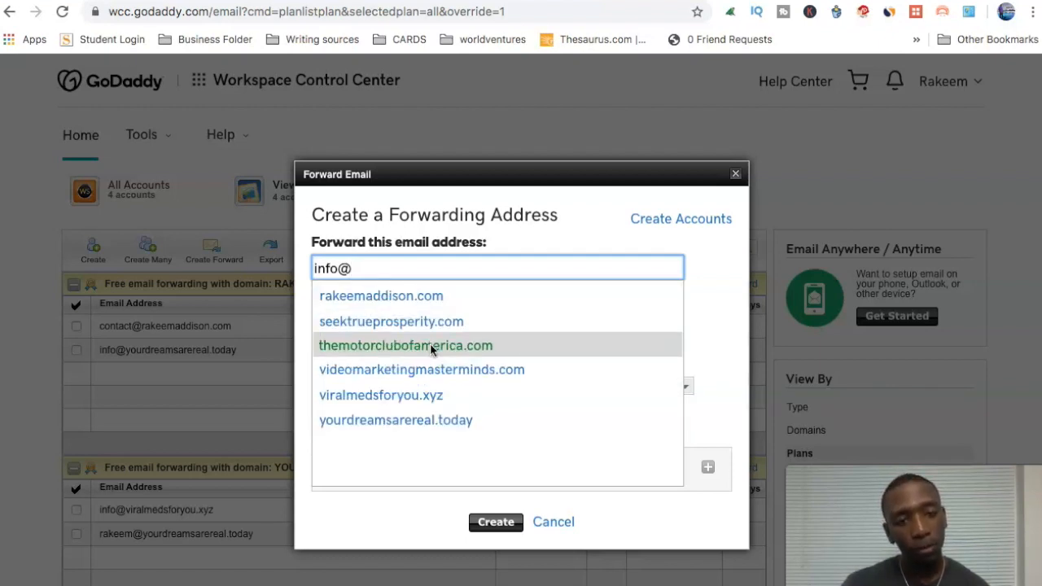
{"action": "left_click", "coordinate": [435, 420]}
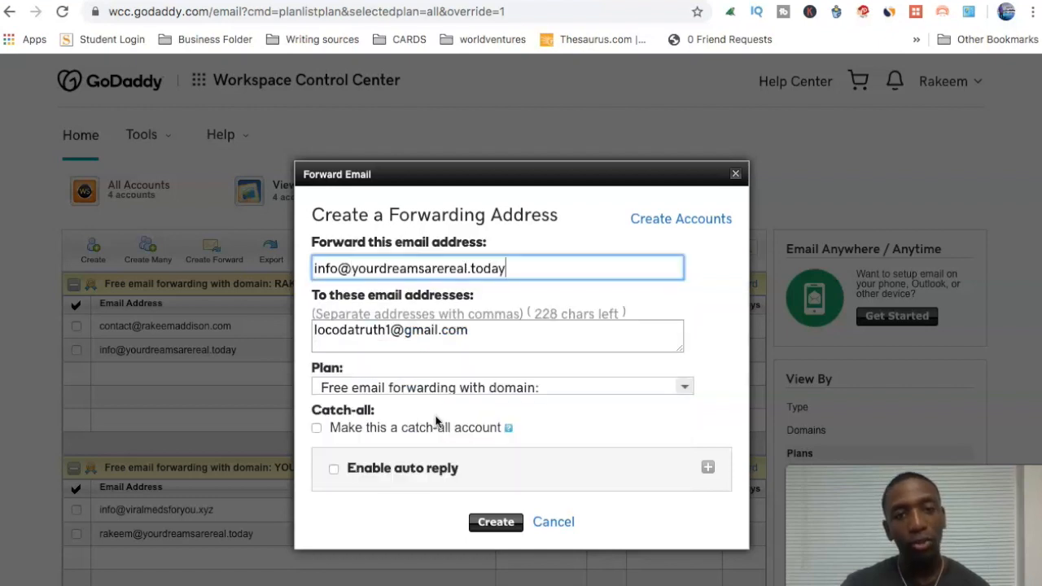
{"action": "left_click_drag", "start_coordinate": [337, 269], "coordinate": [294, 269]}
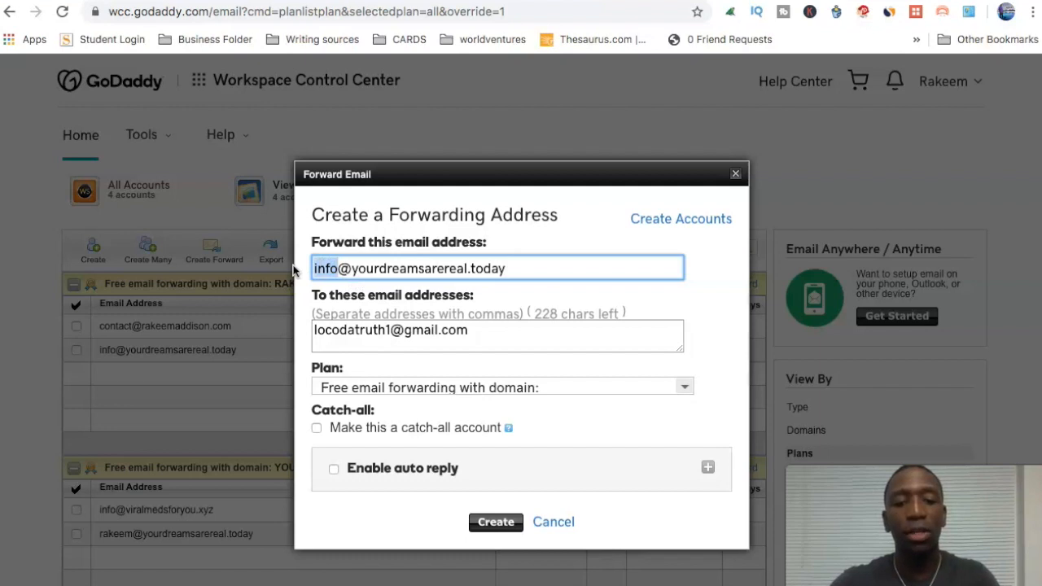
{"action": "key", "text": "BackSpace"}
{"action": "type", "text": "Johndoe"}
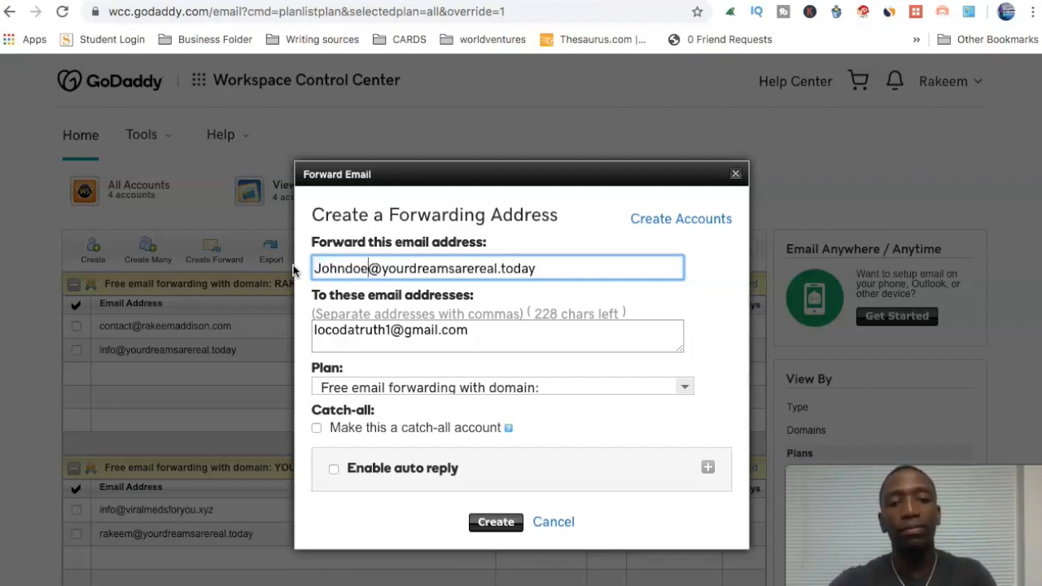
{"action": "left_click", "coordinate": [479, 296]}
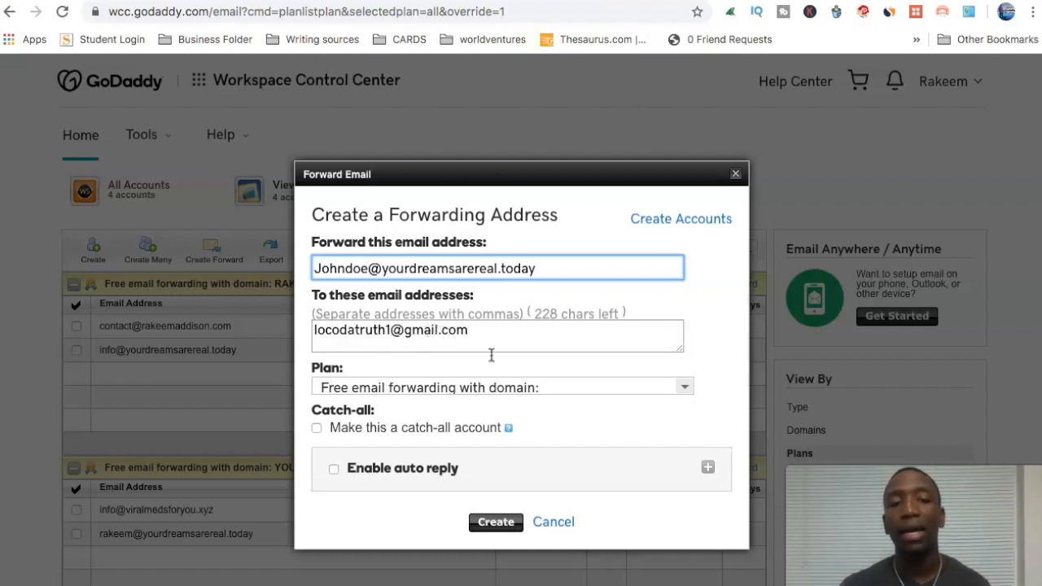
Step: Choose the YOURDREAMSAREREAL.TODAY plan, fiddle with the address, then cancel the new forward
{"action": "left_click", "coordinate": [460, 394]}
{"action": "left_click", "coordinate": [460, 394]}
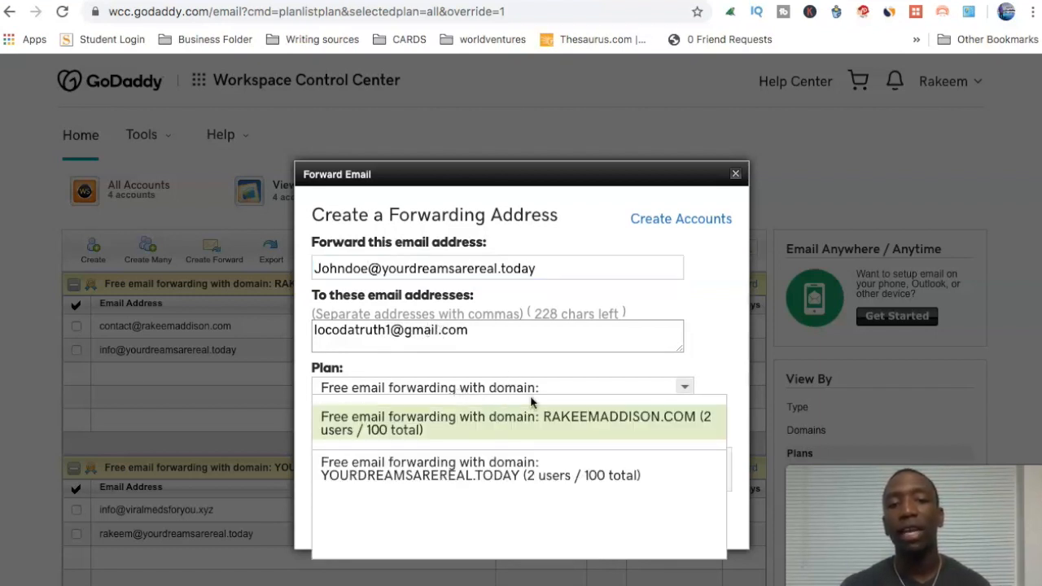
{"action": "left_click", "coordinate": [472, 474]}
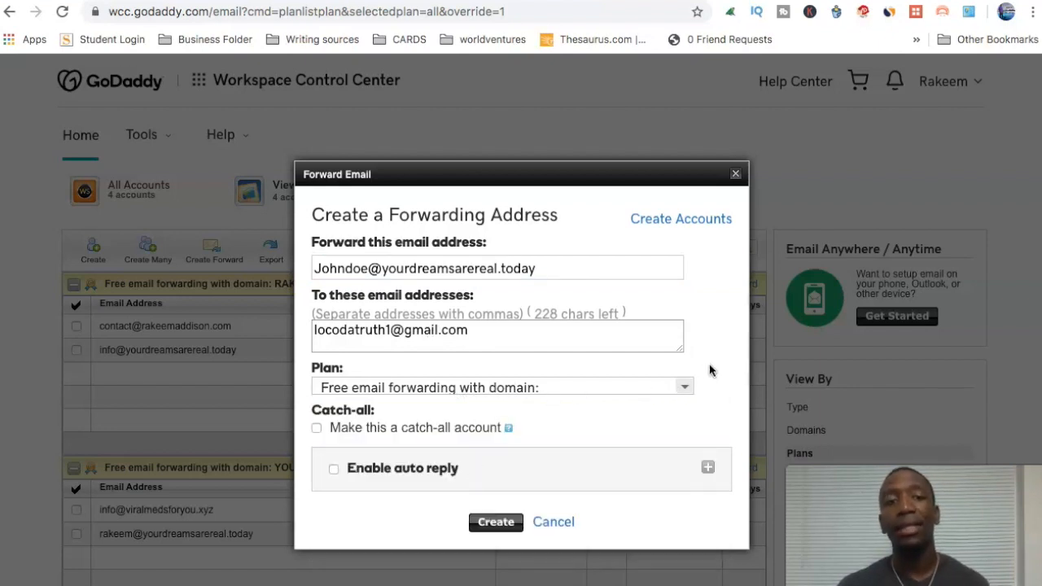
{"action": "scroll", "coordinate": [700, 370], "scroll_direction": "down", "scroll_amount": 1}
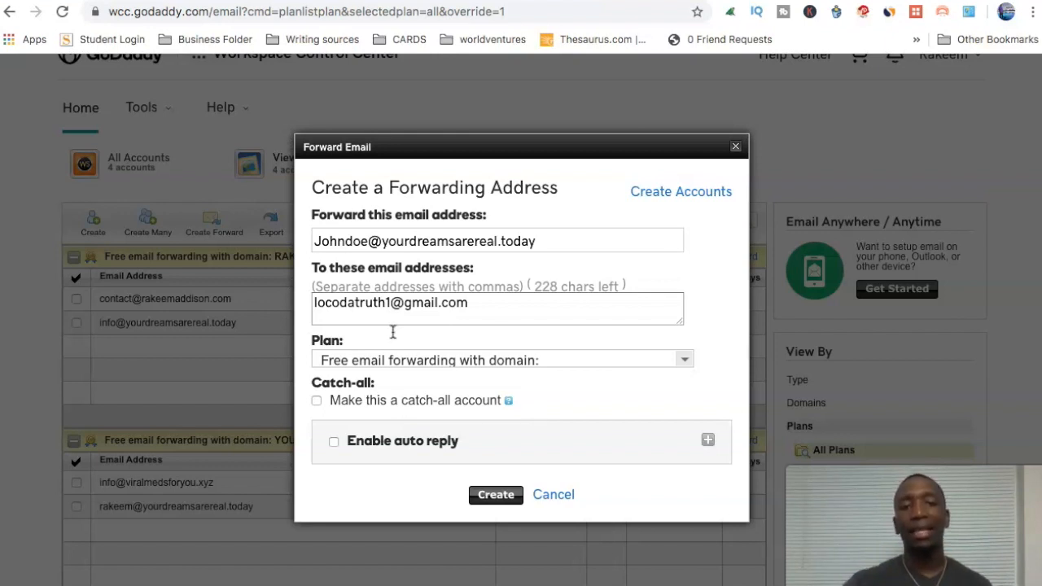
{"action": "left_click", "coordinate": [374, 244]}
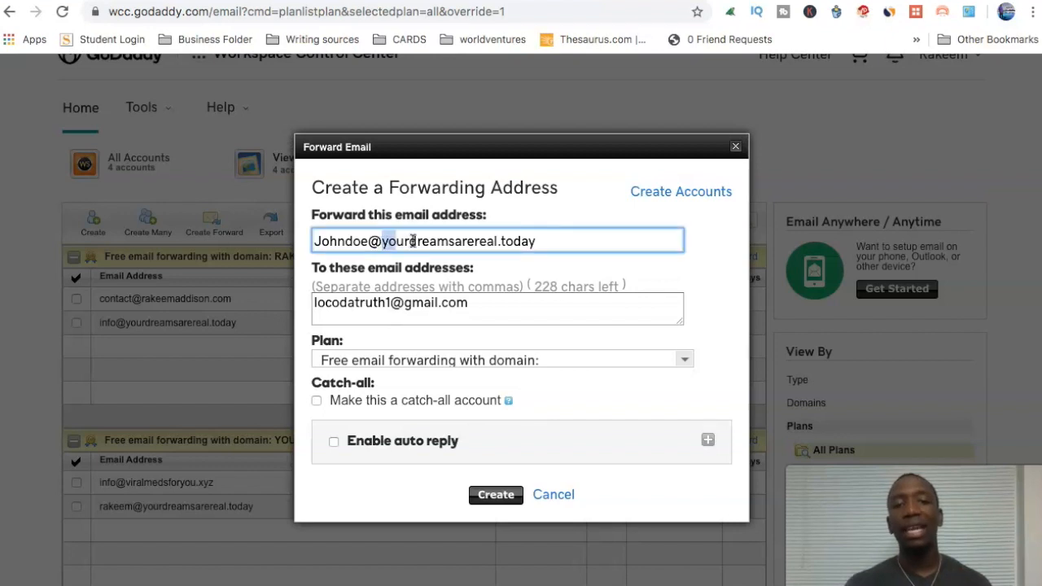
{"action": "double_click", "coordinate": [535, 241]}
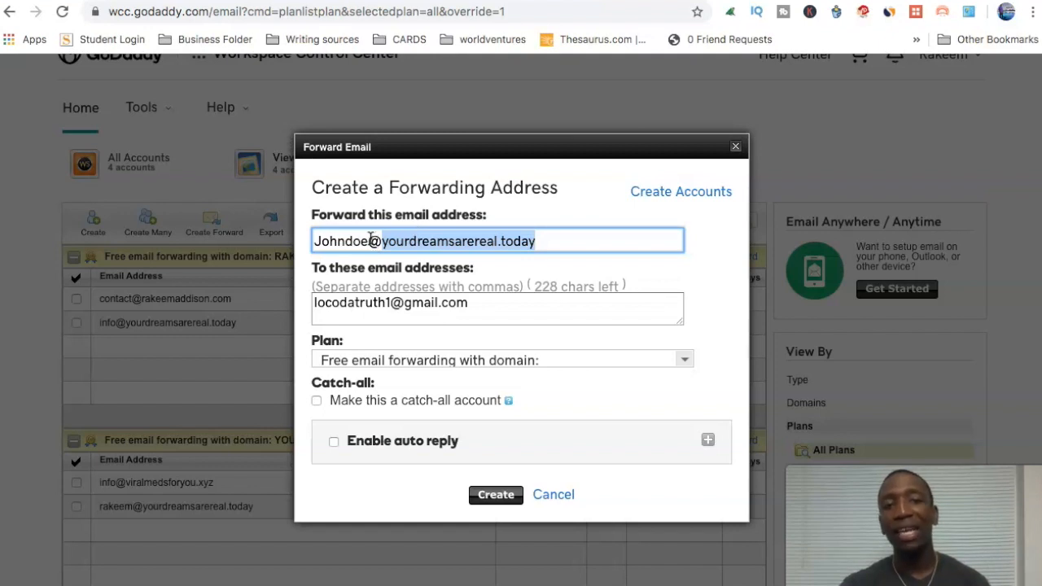
{"action": "left_click_drag", "start_coordinate": [372, 237], "coordinate": [542, 239]}
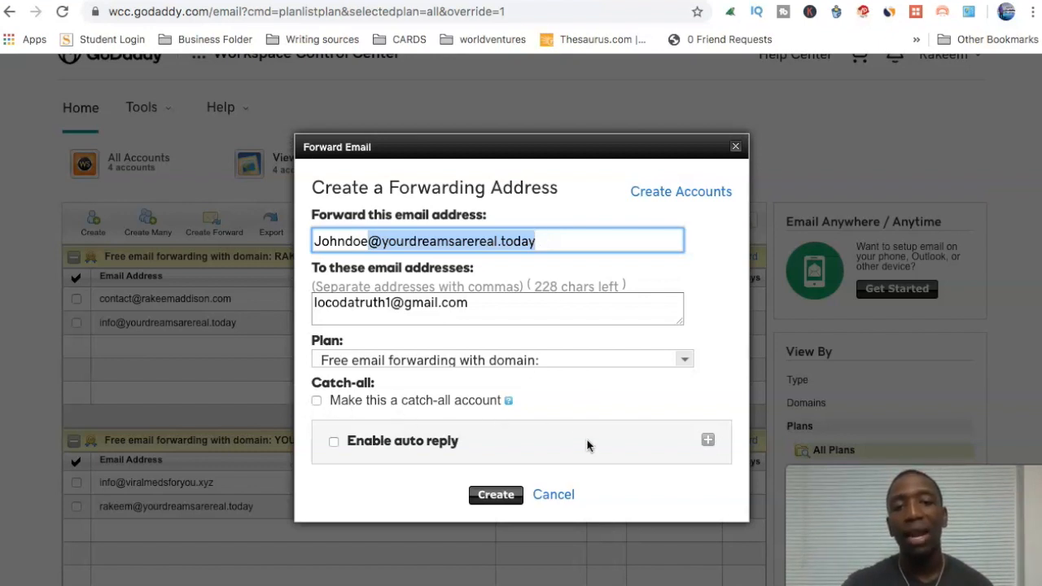
{"action": "left_click", "coordinate": [644, 349]}
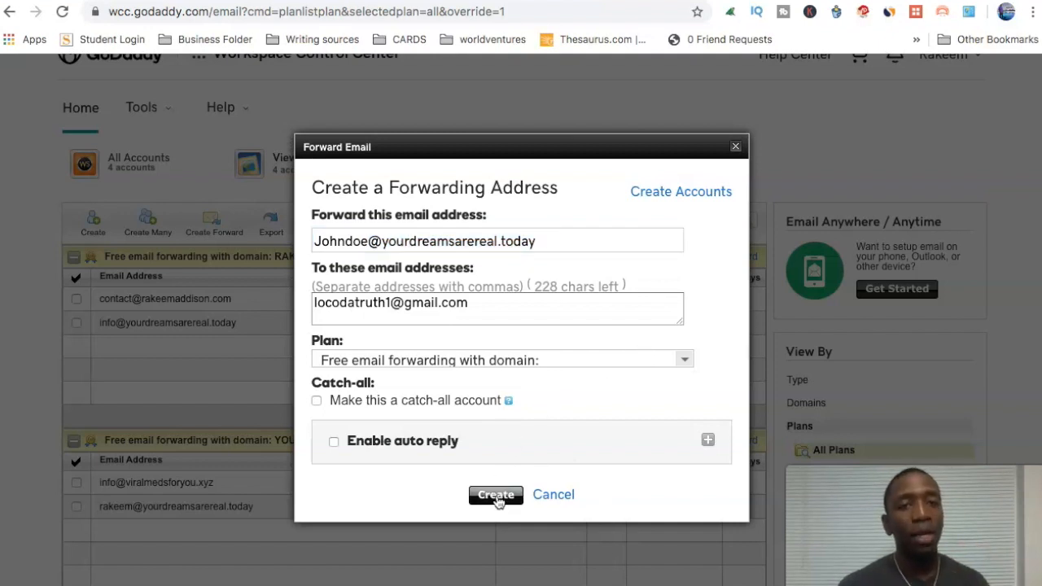
{"action": "left_click", "coordinate": [553, 495]}
Step: Select the first forwarding address in the list and copy it
{"action": "left_click", "coordinate": [235, 327]}
{"action": "triple_click", "coordinate": [201, 327]}
{"action": "left_click_drag", "start_coordinate": [201, 328], "coordinate": [229, 323]}
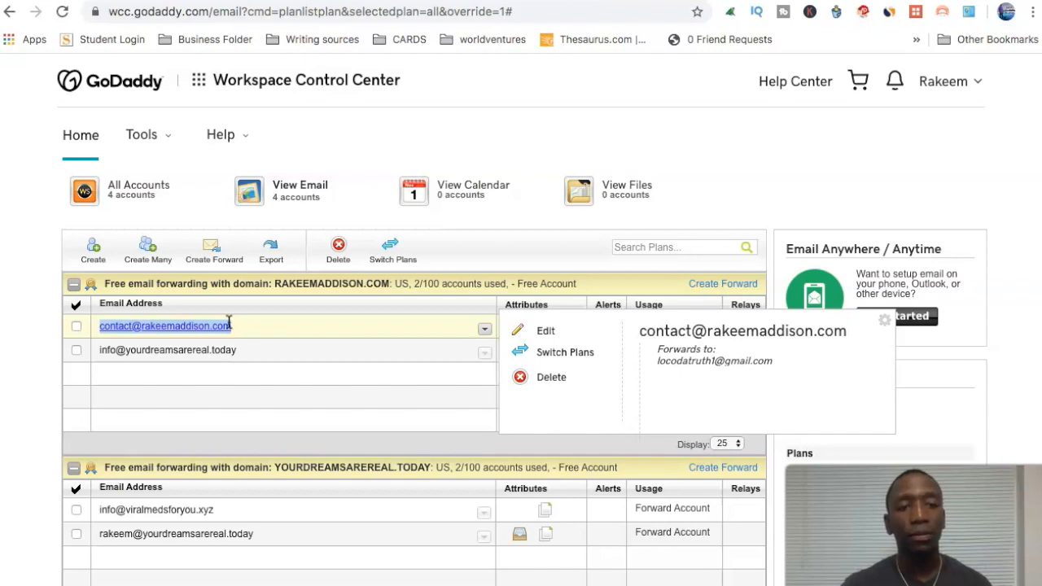
{"action": "right_click", "coordinate": [207, 325]}
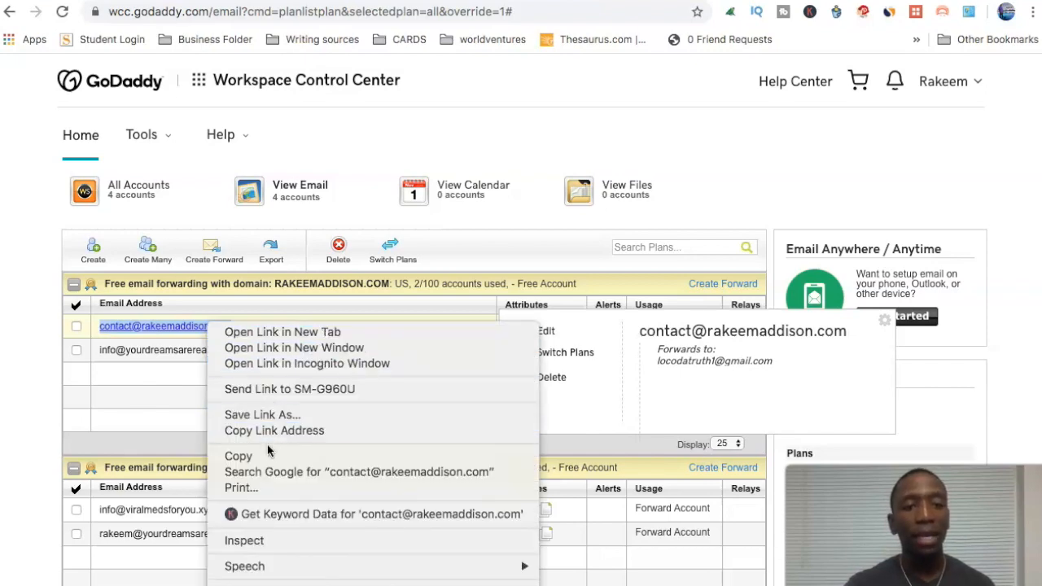
{"action": "left_click", "coordinate": [244, 456]}
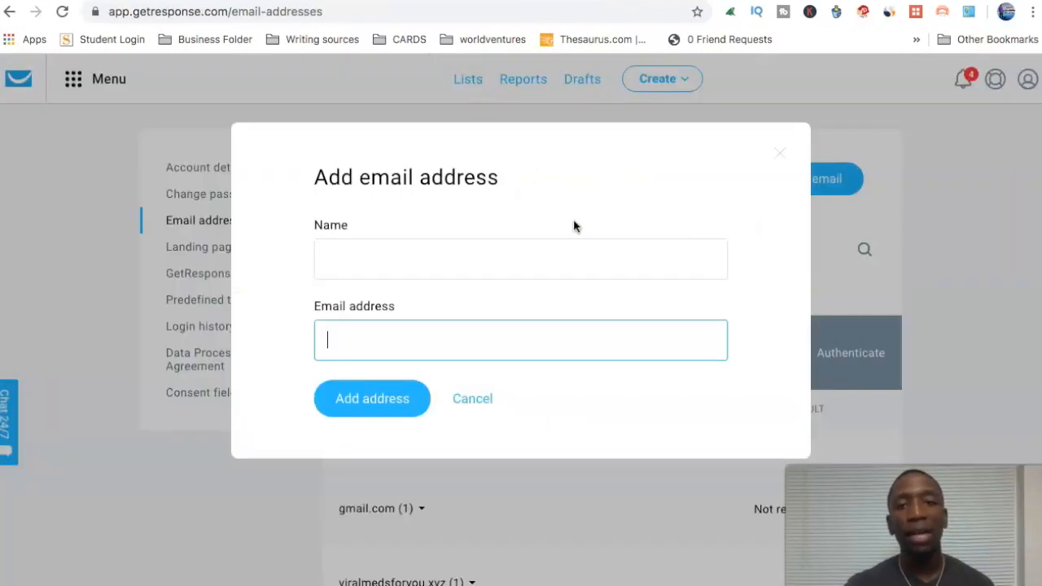
Step: Paste the copied address and the sender's name into Add email address, then cancel
{"action": "key", "text": "ctrl+v"}
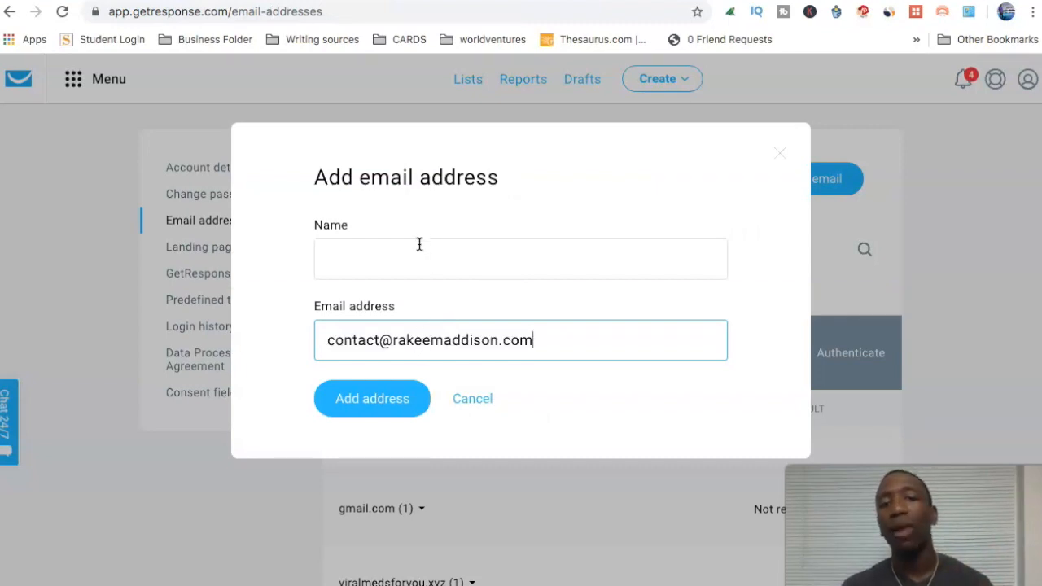
{"action": "left_click", "coordinate": [373, 256]}
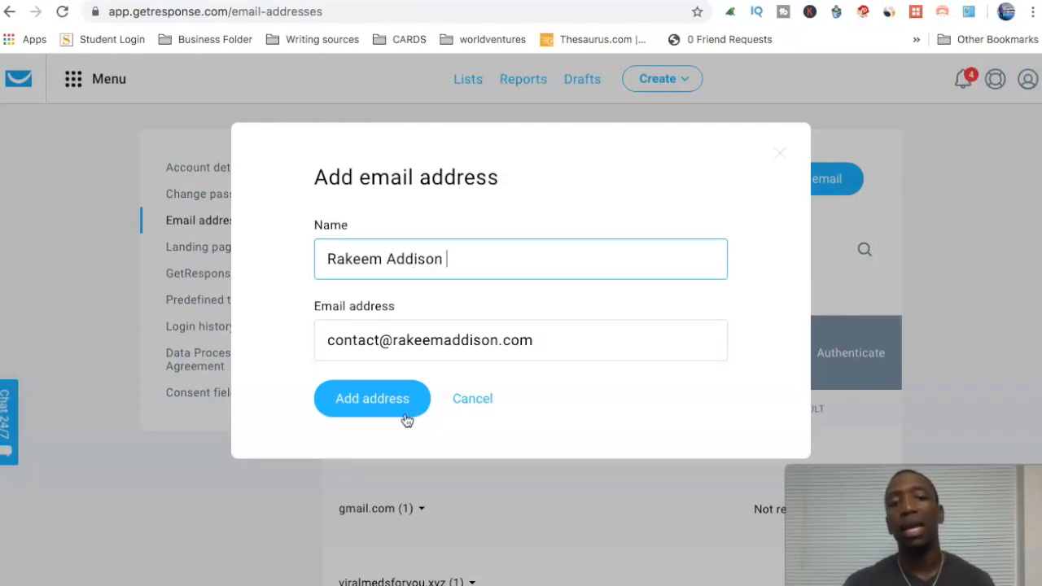
{"action": "left_click", "coordinate": [482, 397]}
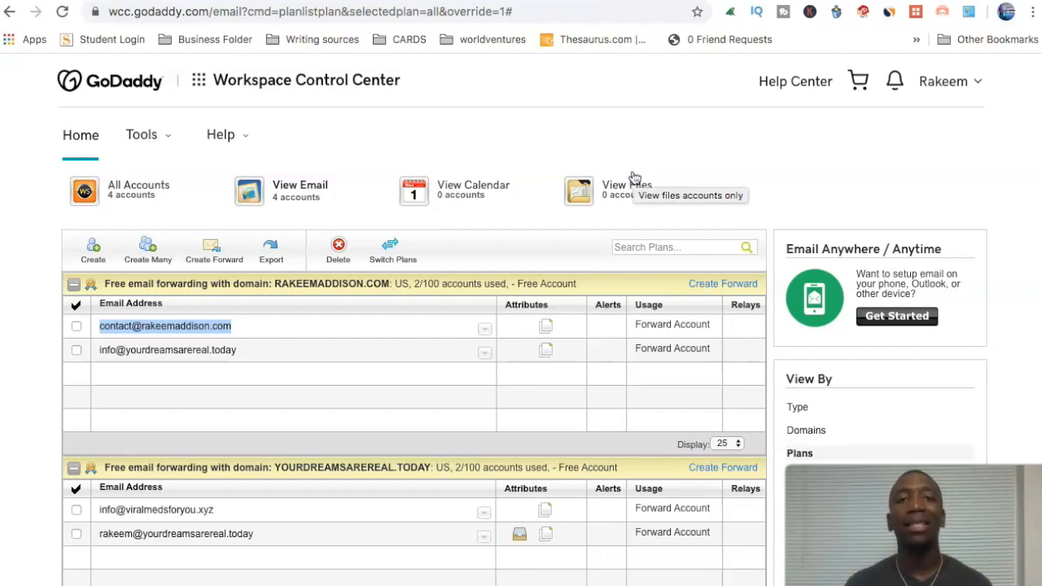
Step: Return to GetResponse's Email addresses page, with yourdreamsarereal.today still the confirmed default
{"action": "left_click", "coordinate": [267, 1]}
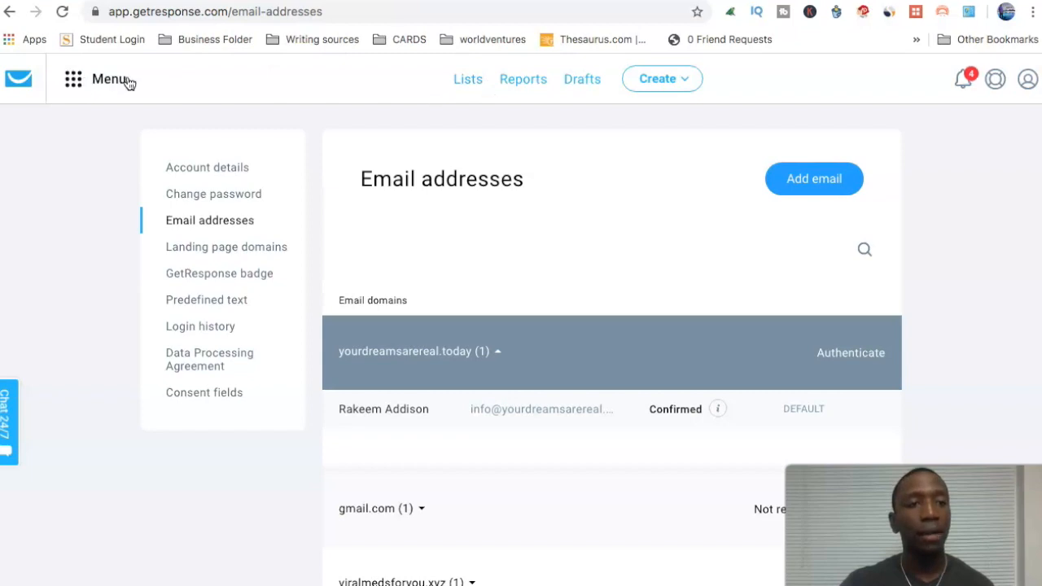
Step: Go via Lists and Menu > Email marketing to create a new newsletter
{"action": "left_click", "coordinate": [472, 81]}
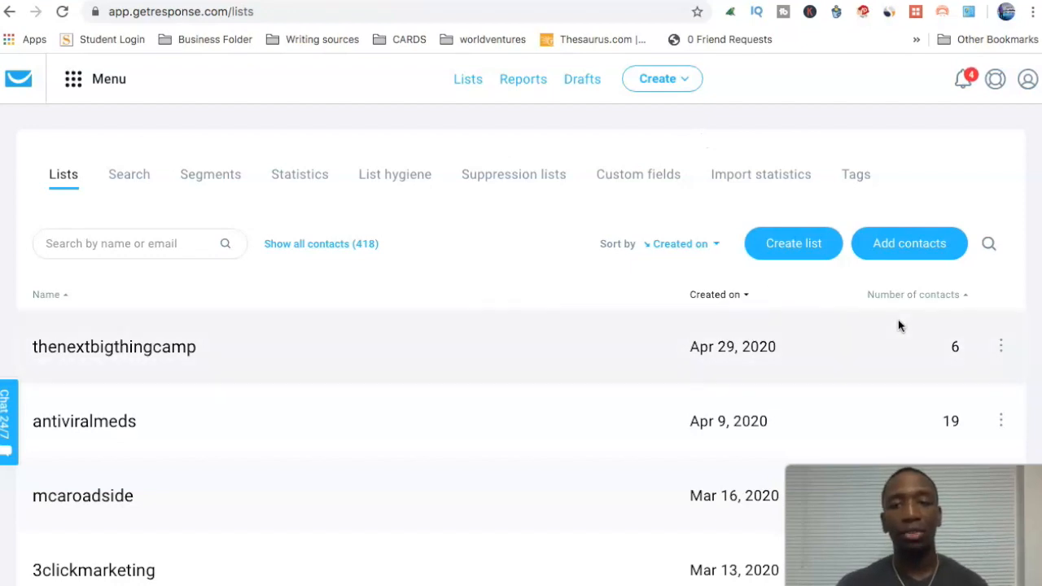
{"action": "left_click", "coordinate": [78, 86]}
{"action": "left_click", "coordinate": [94, 160]}
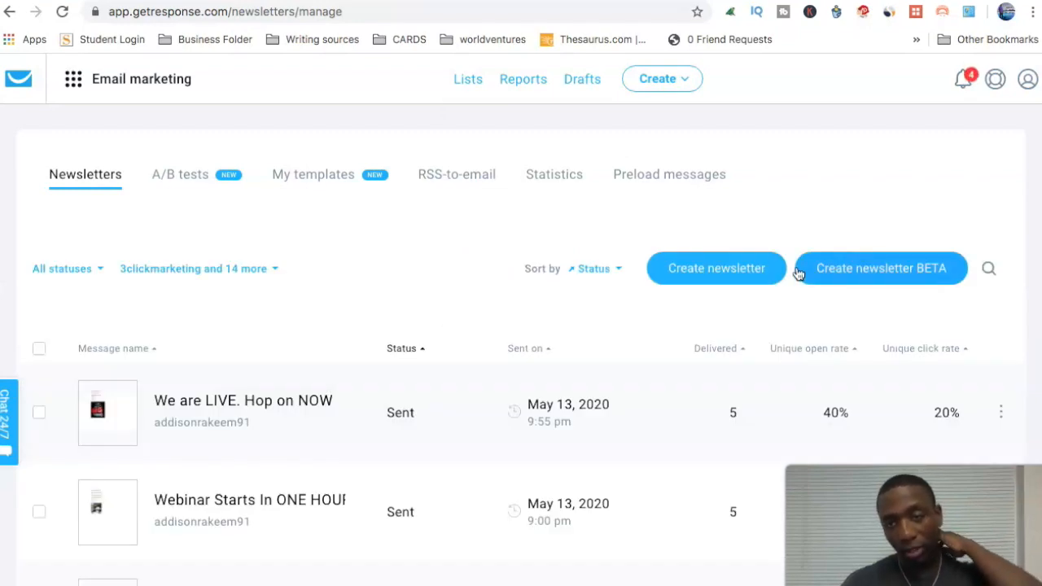
{"action": "left_click", "coordinate": [716, 268]}
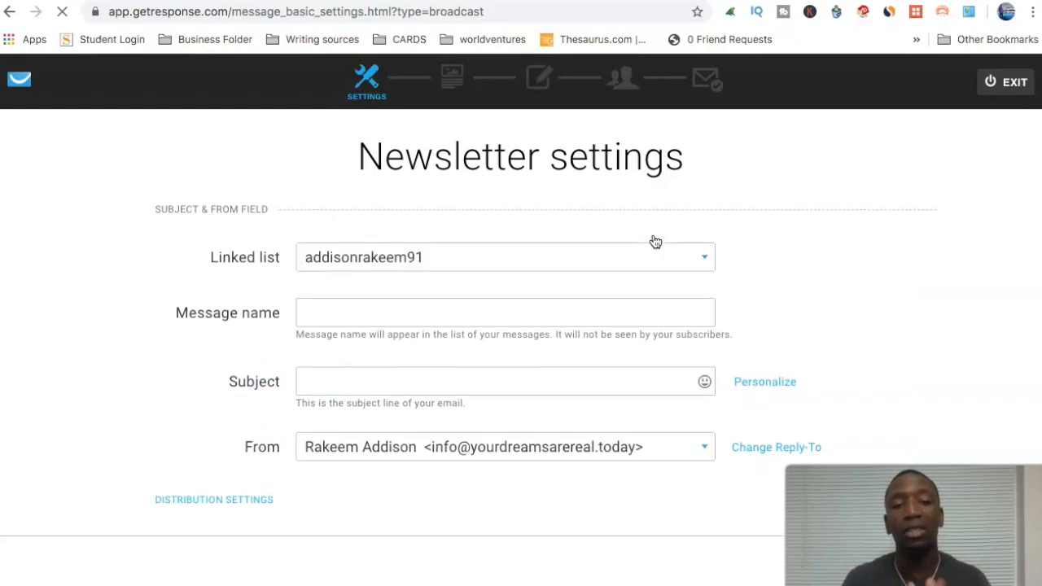
Step: Name the message 'test' with subject 'tester' and continue to templates
{"action": "left_click", "coordinate": [337, 313]}
{"action": "type", "text": "test"}
{"action": "left_click", "coordinate": [371, 374]}
{"action": "type", "text": "tester"}
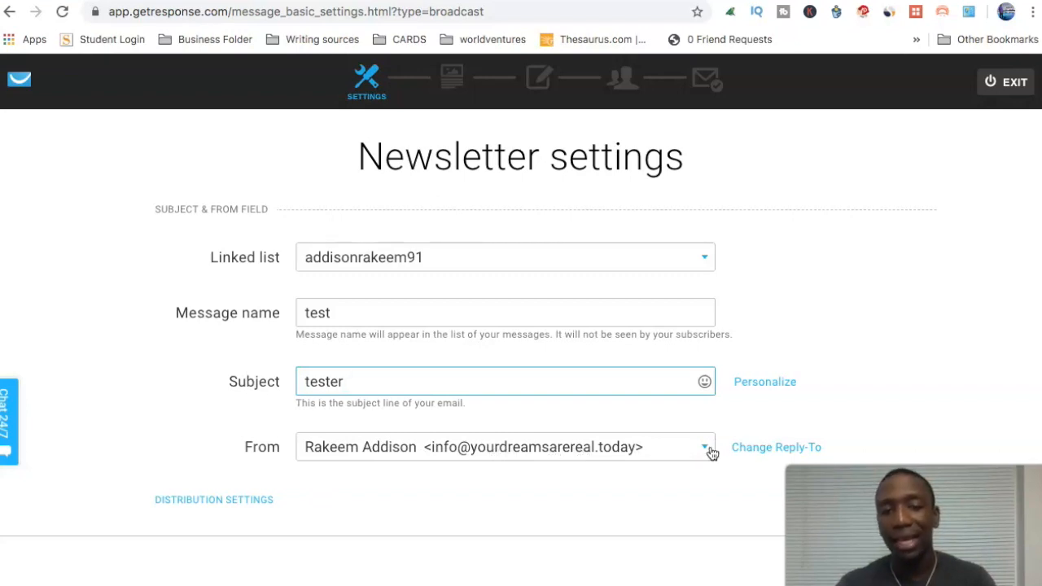
{"action": "left_click", "coordinate": [887, 566]}
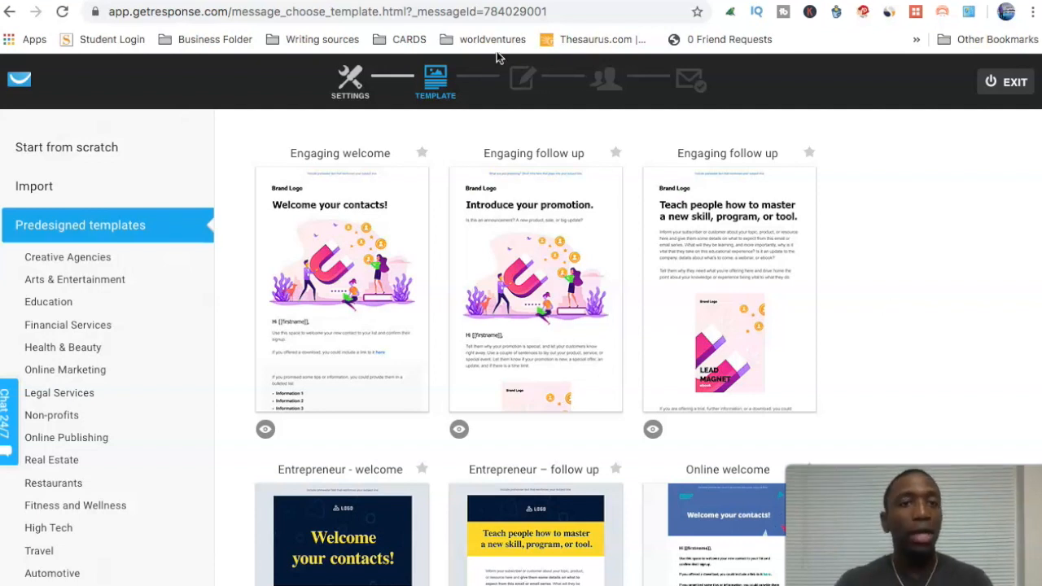
Step: Start the newsletter from scratch with the Blank template
{"action": "left_click", "coordinate": [72, 148]}
{"action": "scroll", "coordinate": [499, 323], "scroll_direction": "down", "scroll_amount": 7}
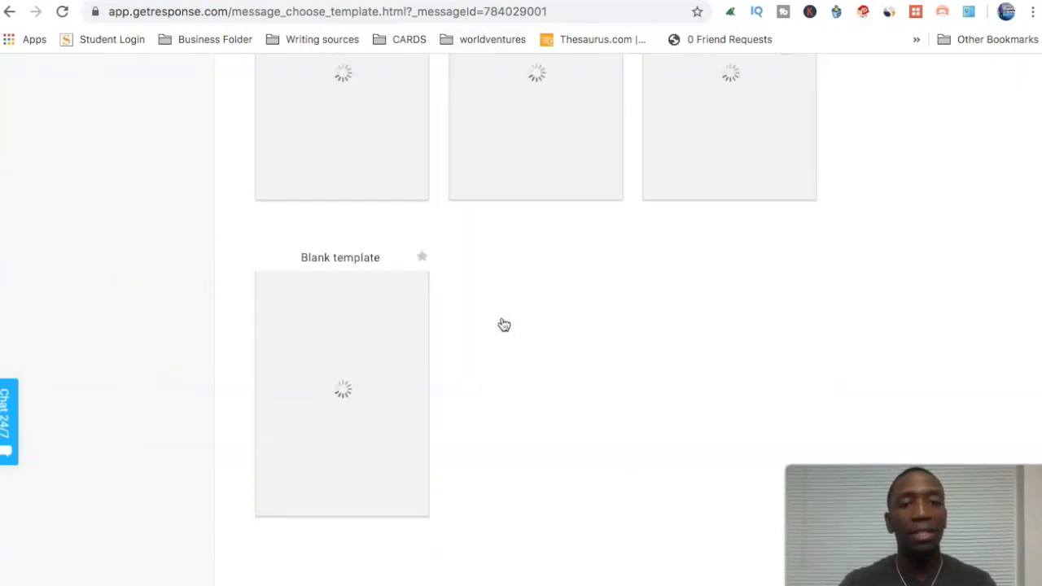
{"action": "left_click", "coordinate": [328, 333]}
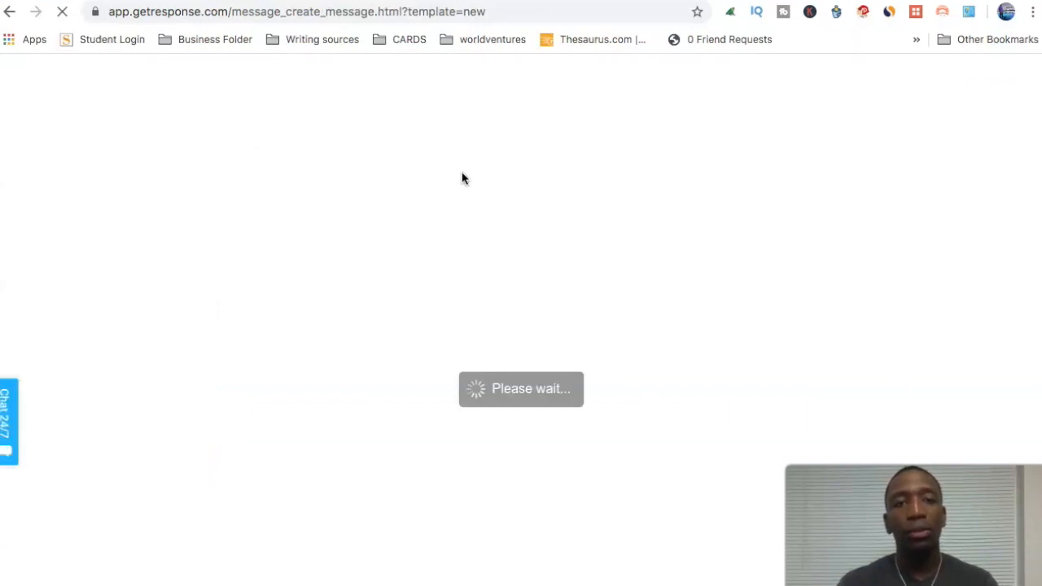
Step: Add a text block and delete its sample text after 'auctor aug', including the link
{"action": "left_click_drag", "start_coordinate": [988, 210], "coordinate": [598, 248]}
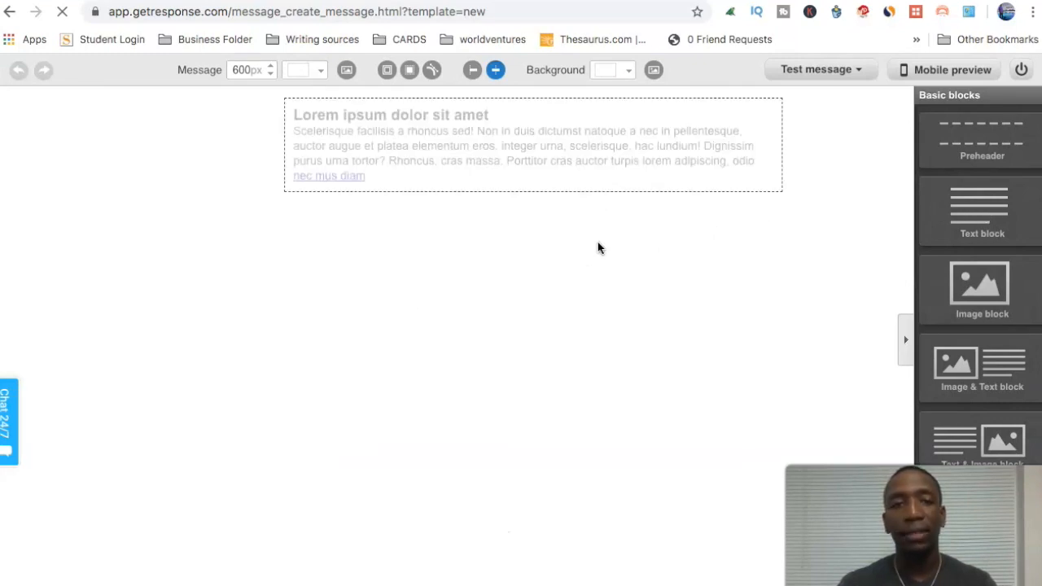
{"action": "left_click", "coordinate": [353, 174]}
{"action": "left_click", "coordinate": [353, 174]}
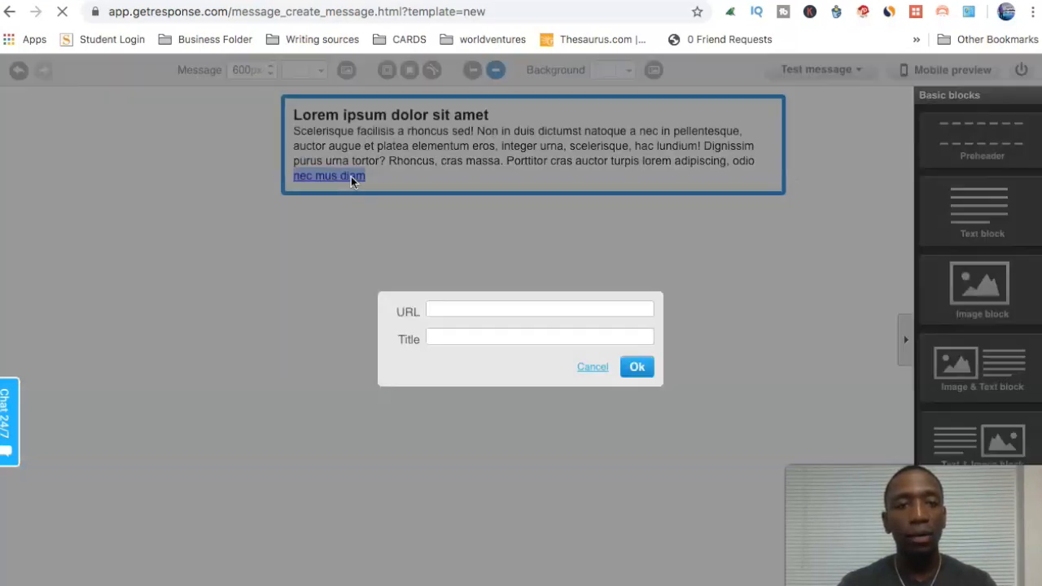
{"action": "left_click", "coordinate": [635, 366]}
{"action": "left_click_drag", "start_coordinate": [353, 174], "coordinate": [348, 147]}
{"action": "key", "text": "BackSpace"}
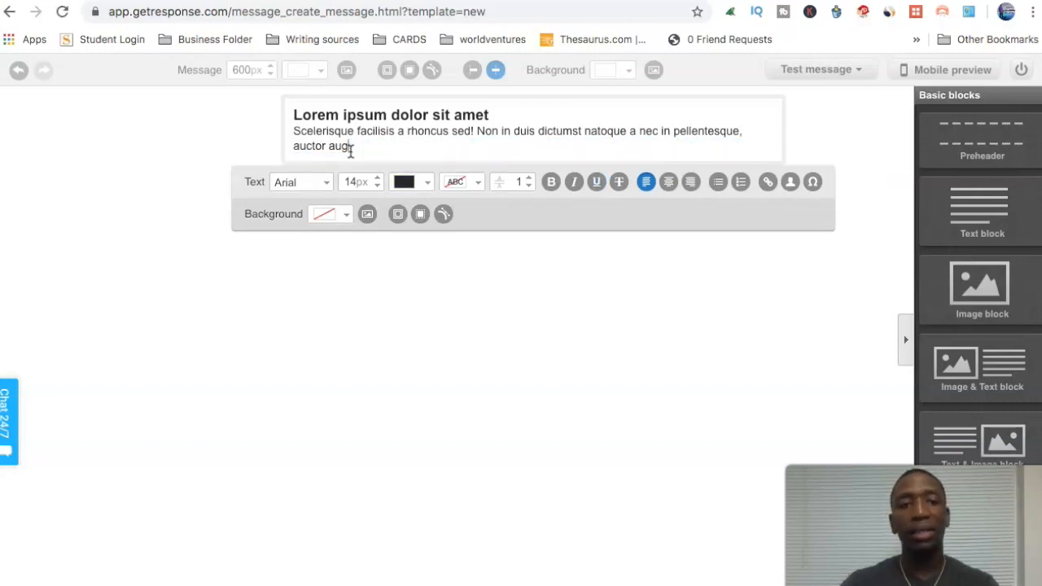
{"action": "left_click", "coordinate": [850, 150]}
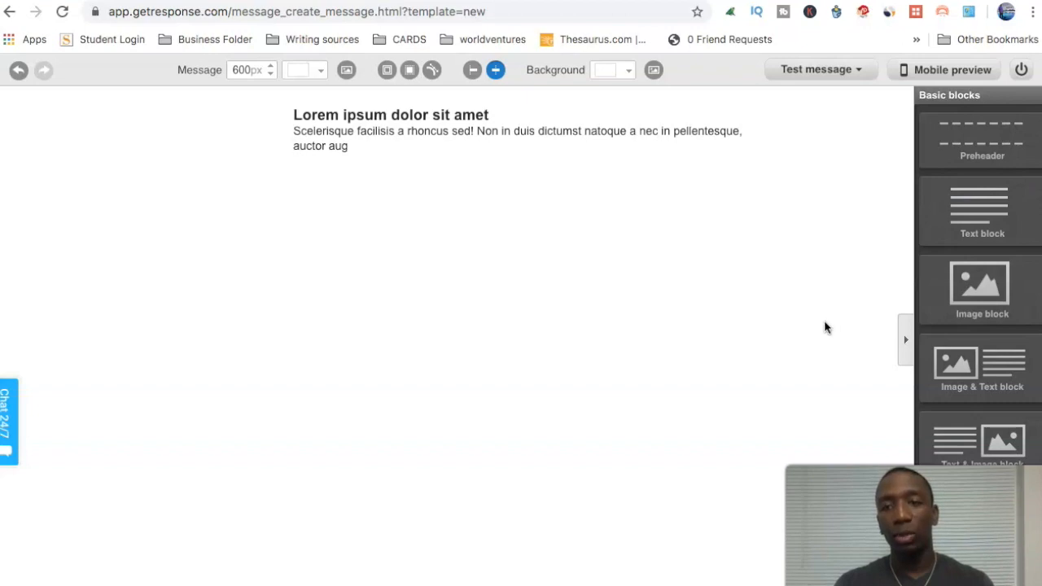
Step: Generate the plain-text version from the HTML, wrap long lines, and break the line before 'in'
{"action": "left_click", "coordinate": [839, 574]}
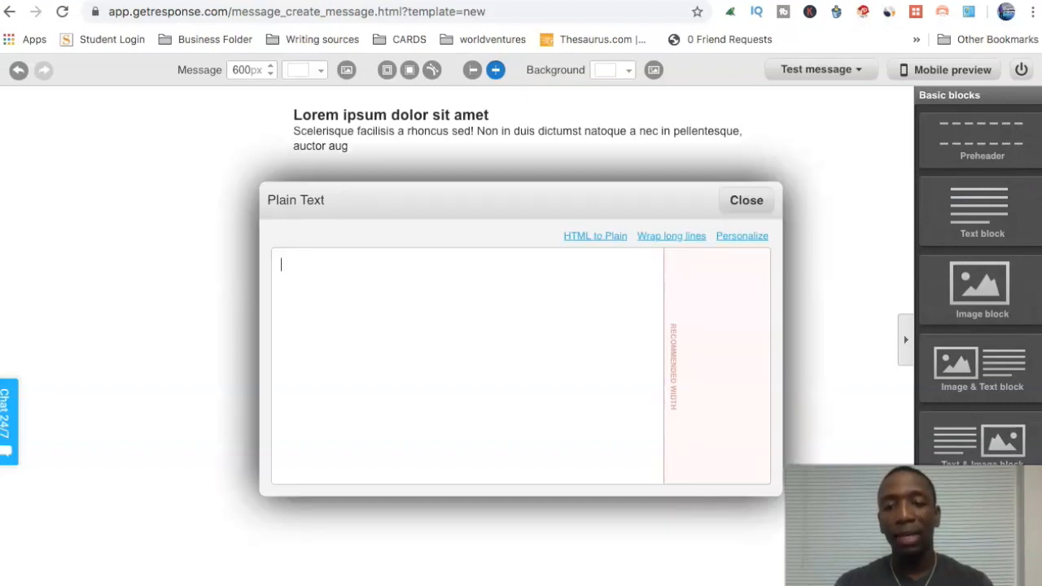
{"action": "left_click", "coordinate": [615, 238]}
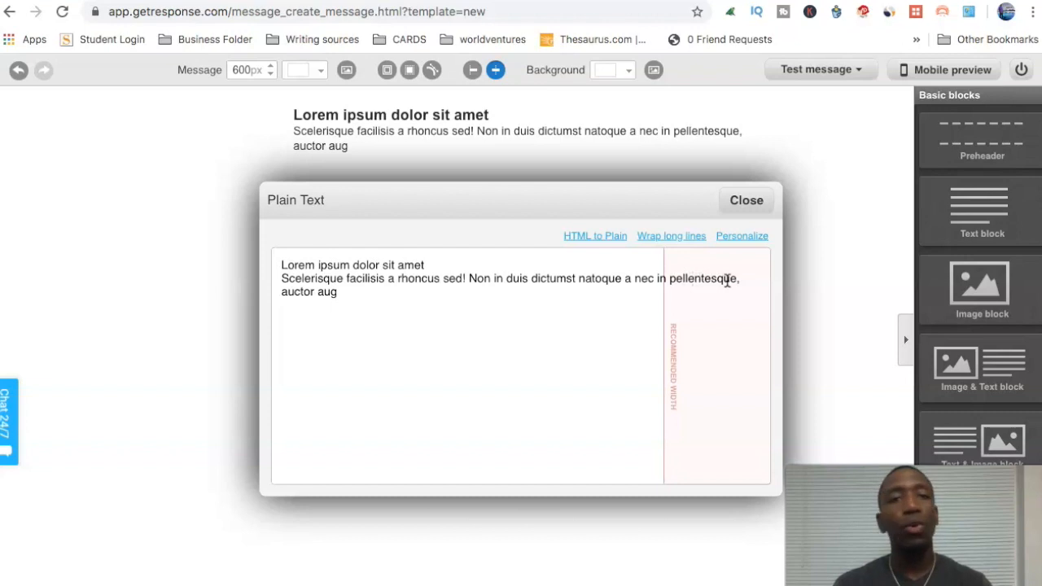
{"action": "left_click", "coordinate": [681, 237]}
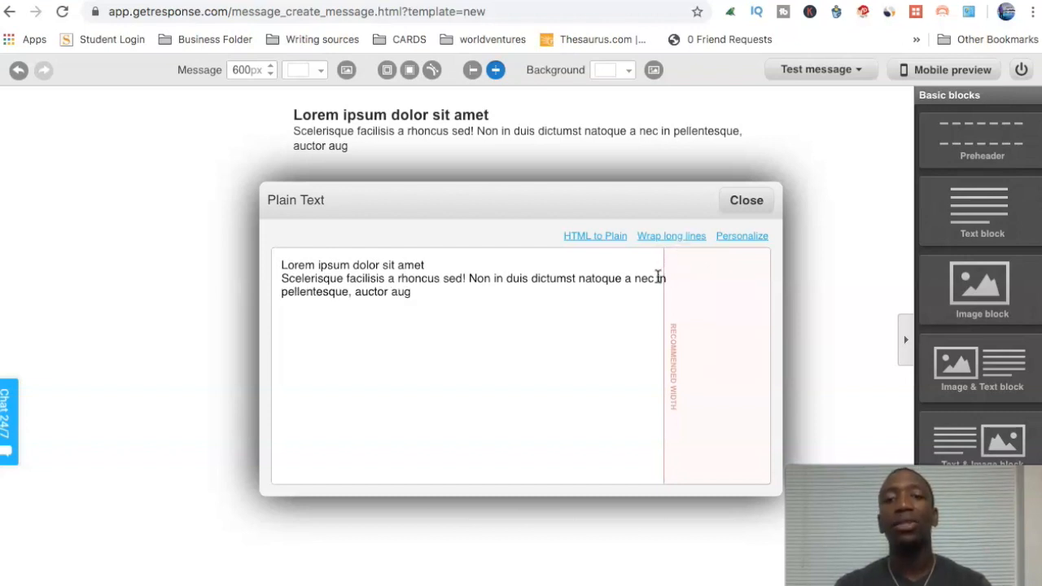
{"action": "key", "text": "Return"}
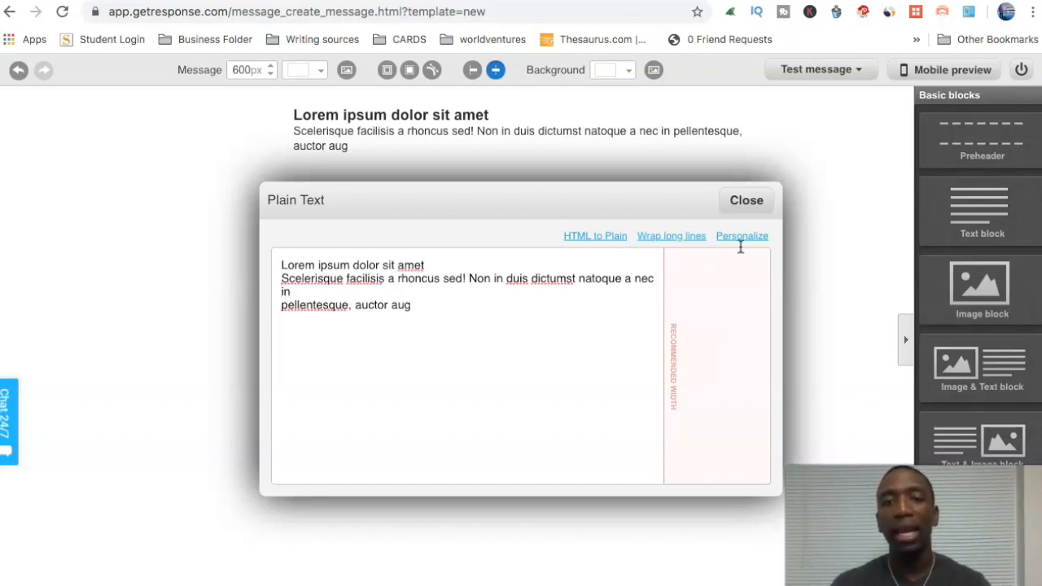
{"action": "left_click", "coordinate": [769, 199]}
{"action": "left_click", "coordinate": [831, 78]}
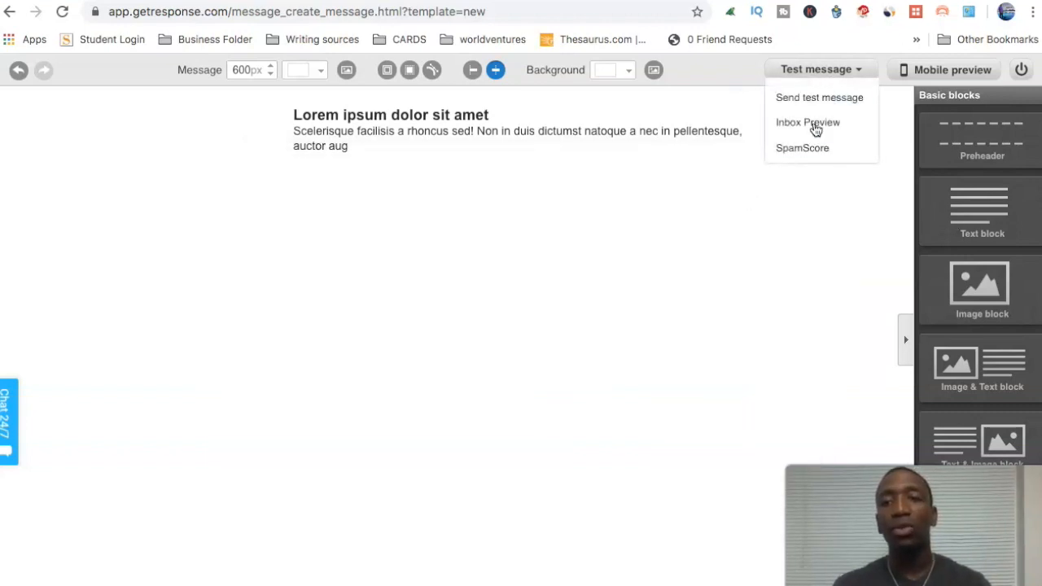
Step: Run SpamScore on the draft and review the -0.1 rating and good DKIM signature line
{"action": "mouse_move", "coordinate": [816, 79]}
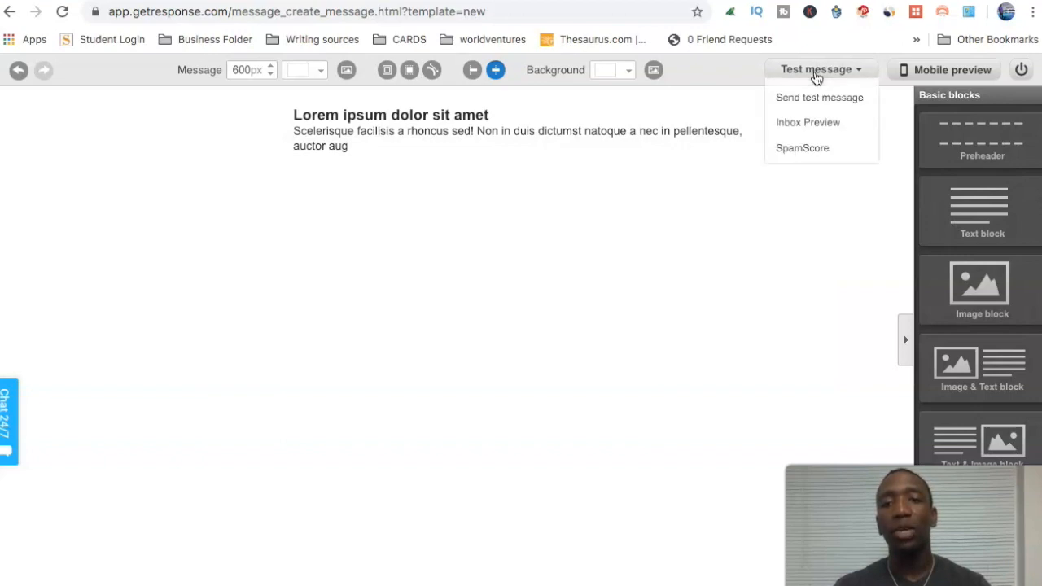
{"action": "left_click", "coordinate": [817, 149]}
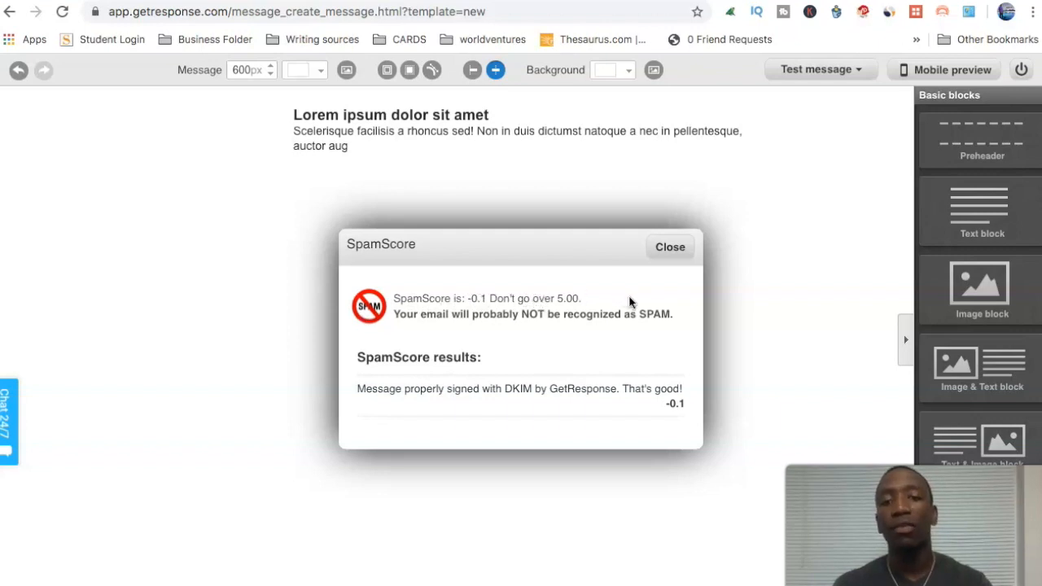
{"action": "left_click_drag", "start_coordinate": [364, 391], "coordinate": [686, 390]}
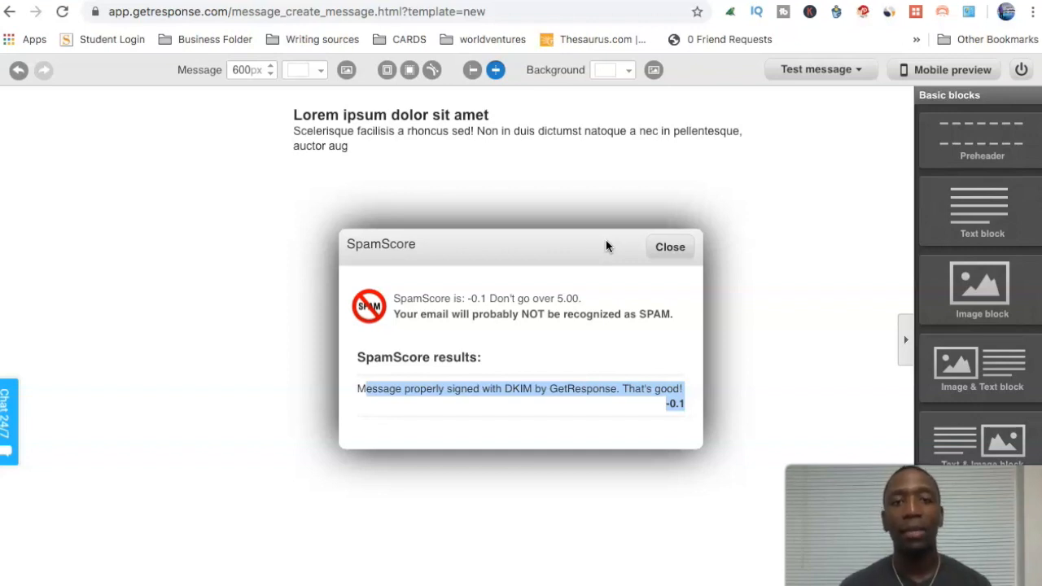
{"action": "left_click", "coordinate": [525, 371]}
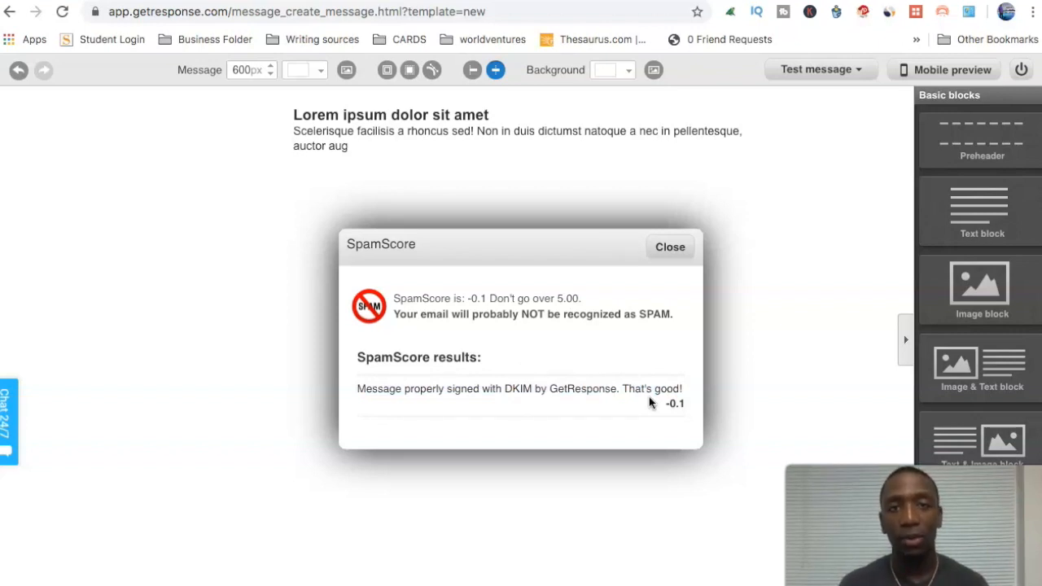
{"action": "left_click", "coordinate": [674, 248]}
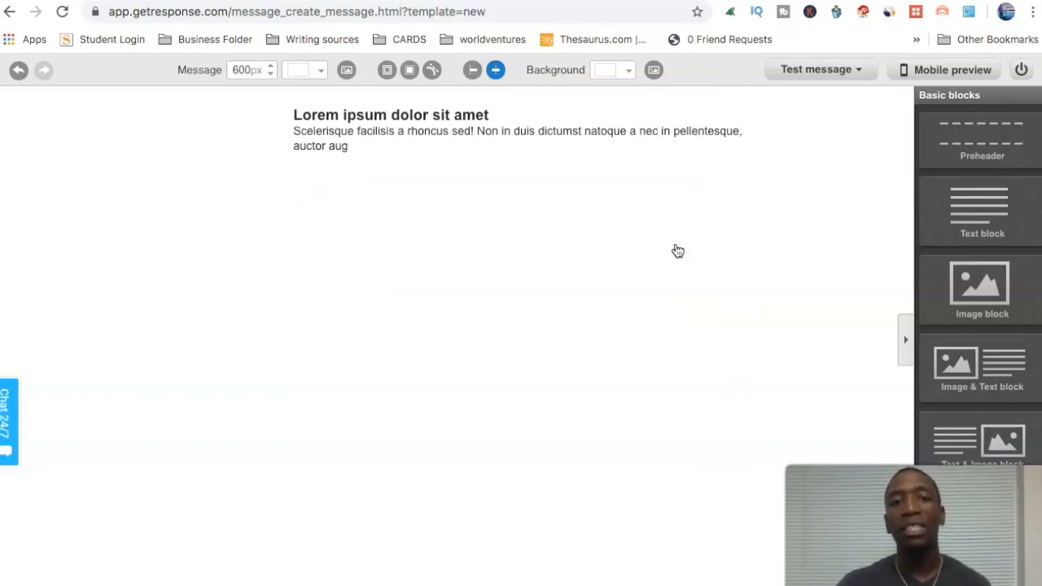